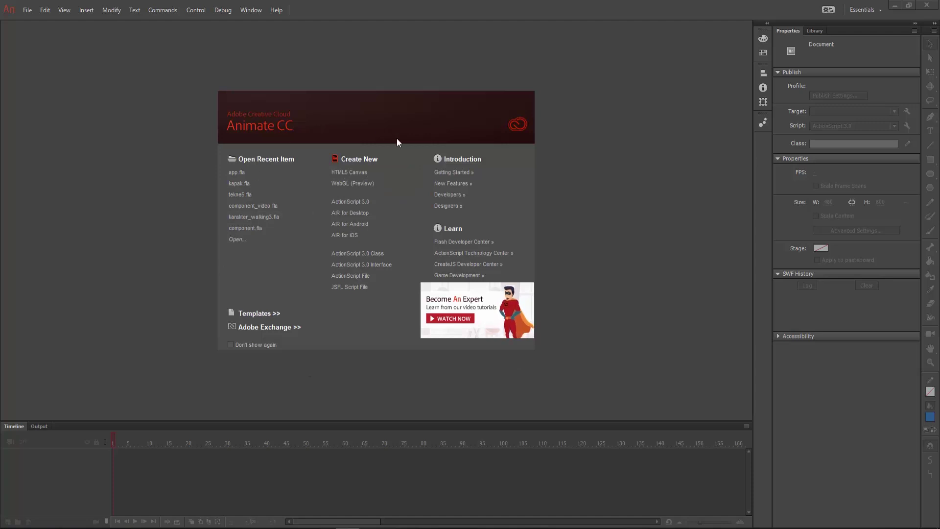
# Step: Preview the AIR for Android templates (Fling, Accelerometer, Options Menu) and select Swipe Gallery
pyautogui.click(259, 315)
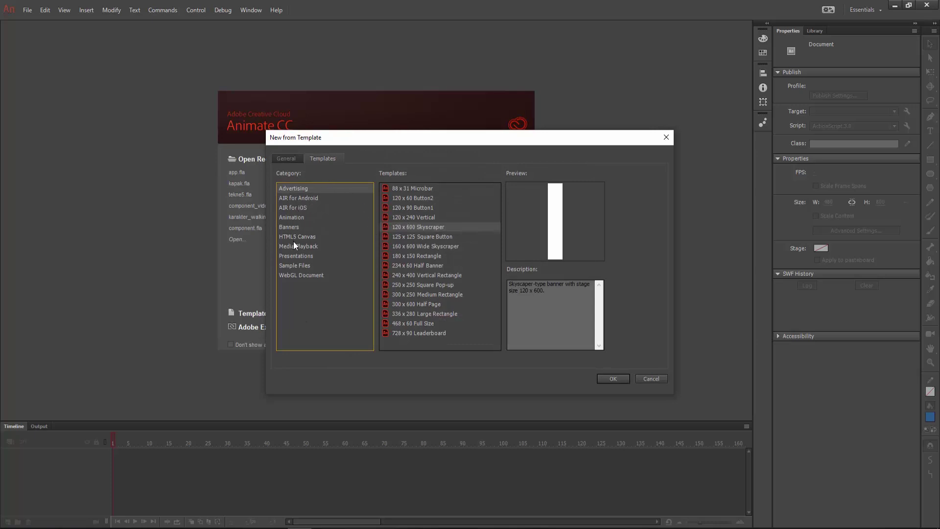
pyautogui.click(295, 200)
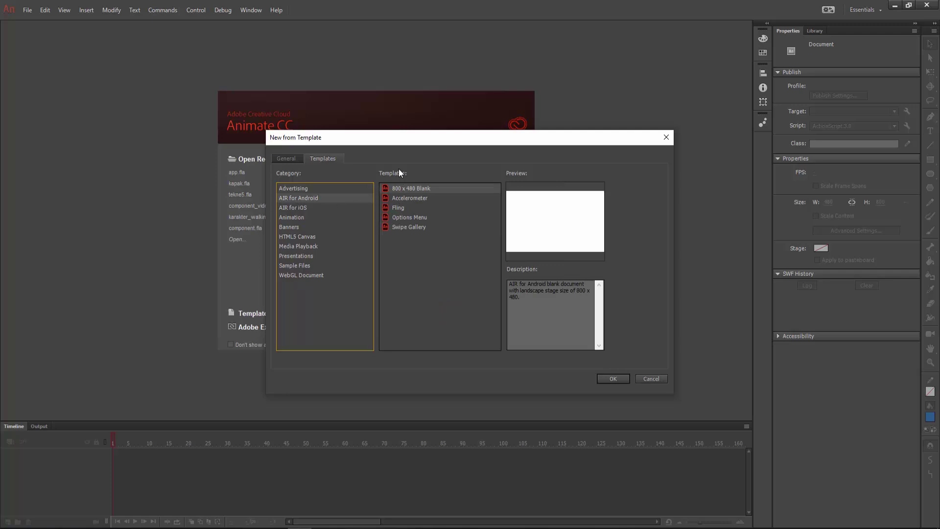
pyautogui.click(404, 208)
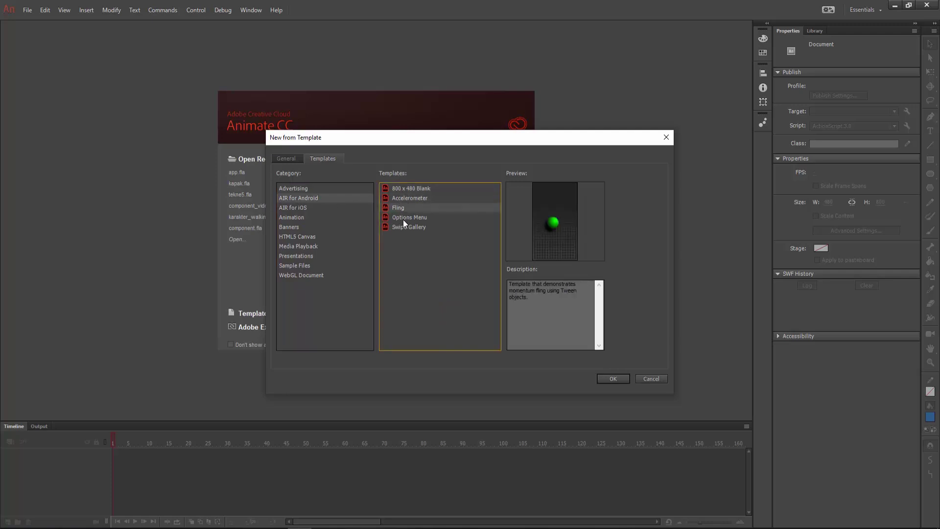
pyautogui.click(404, 219)
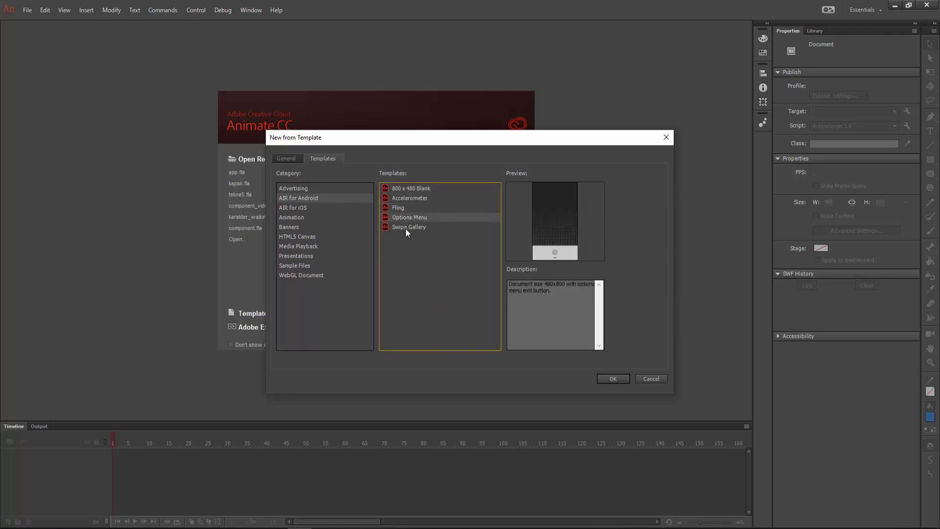
pyautogui.click(405, 189)
pyautogui.click(405, 197)
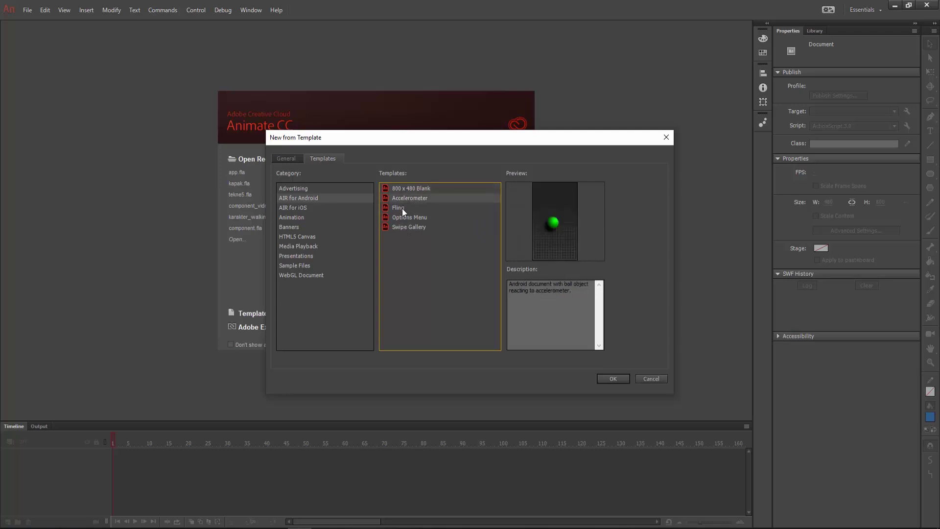
pyautogui.click(404, 212)
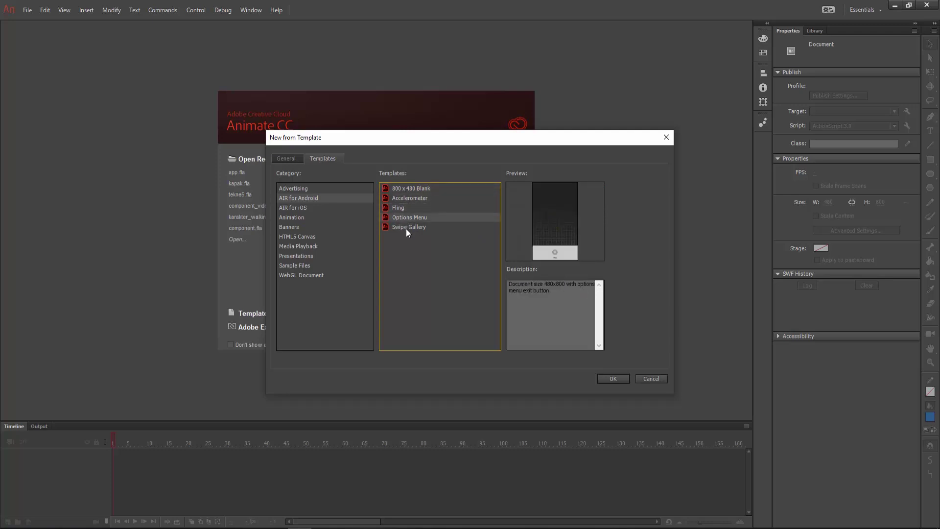
pyautogui.click(406, 228)
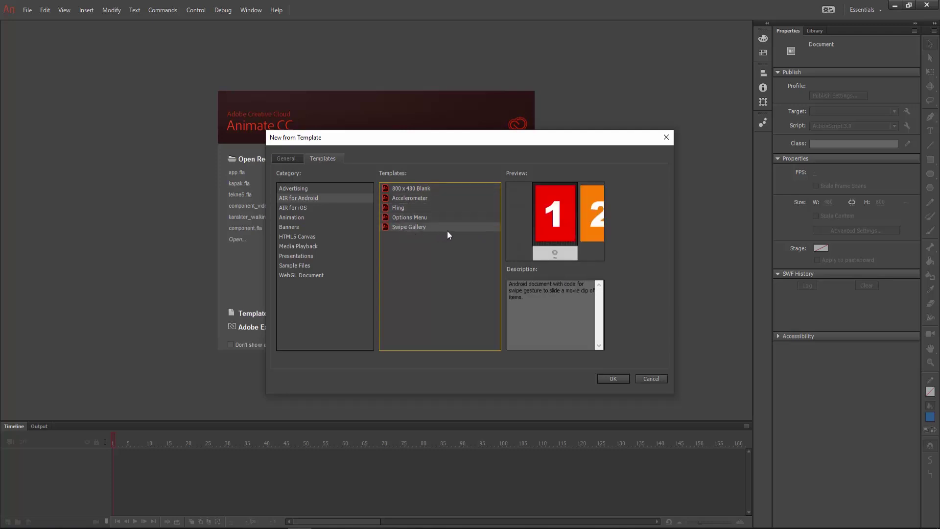
# Step: Create the Swipe Gallery document and view the stage at 50% with all four cards visible
pyautogui.click(614, 378)
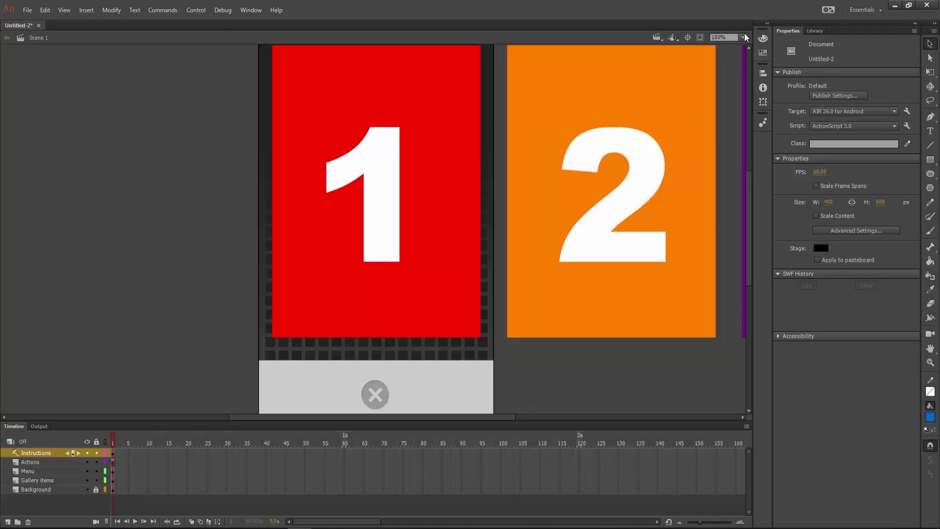
pyautogui.click(744, 37)
pyautogui.click(731, 94)
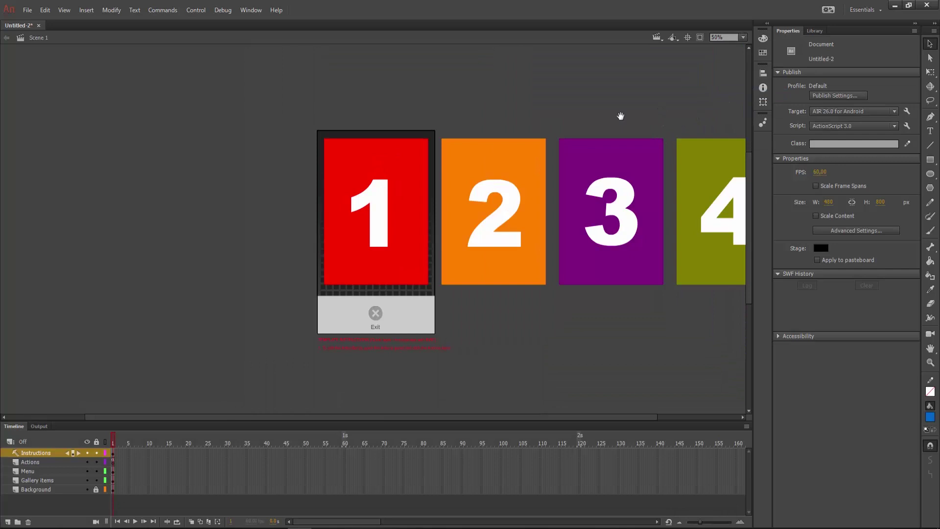
pyautogui.moveTo(621, 115); pyautogui.dragTo(510, 120)
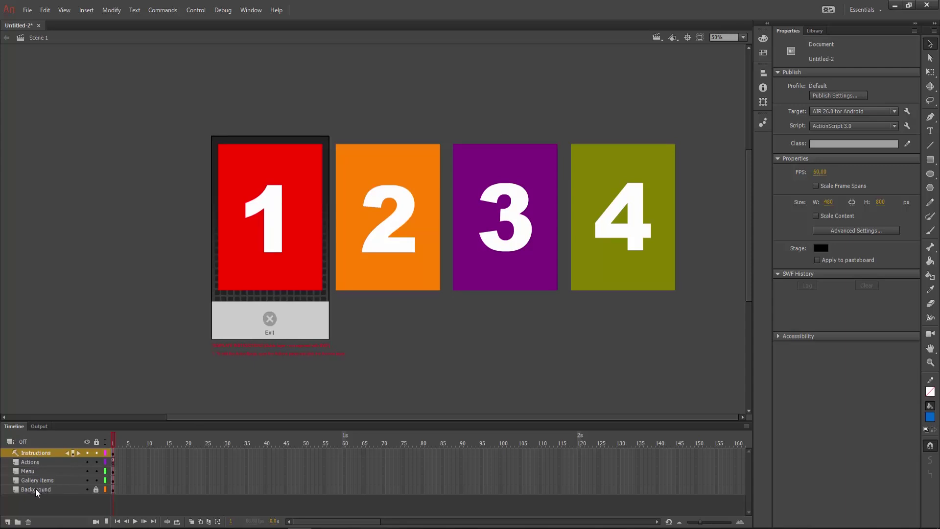
# Step: Hide and re-show the Background, Gallery items and Menu layers, leaving all visible
pyautogui.click(87, 489)
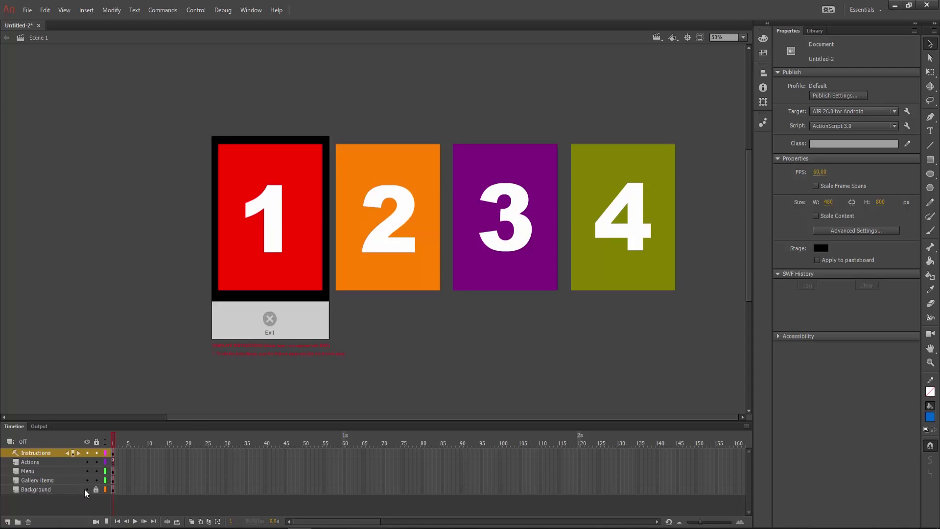
pyautogui.click(86, 489)
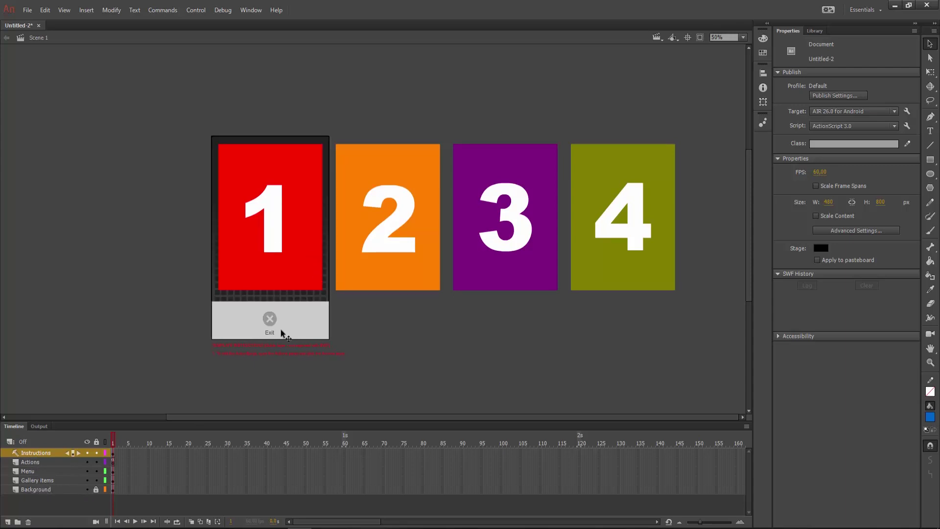
pyautogui.click(85, 480)
pyautogui.click(86, 481)
pyautogui.click(87, 480)
pyautogui.click(87, 471)
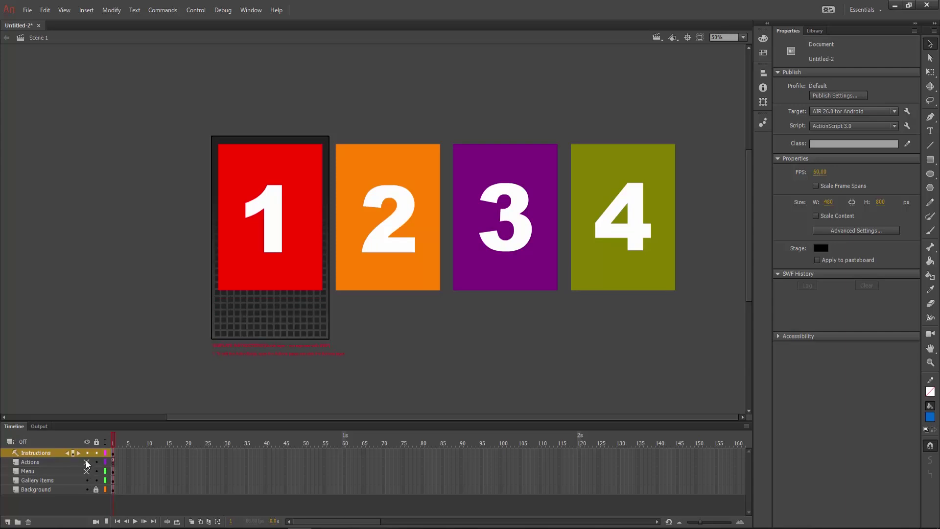
pyautogui.click(87, 471)
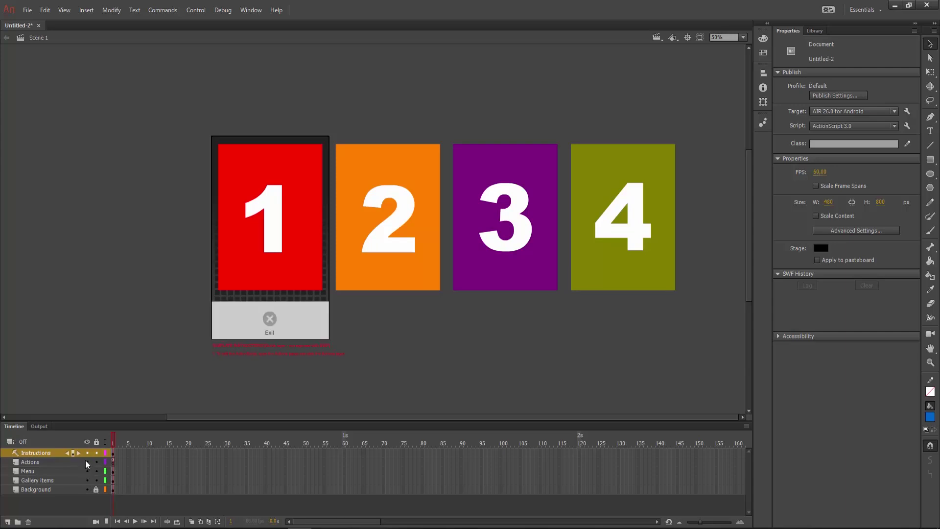
pyautogui.click(112, 462)
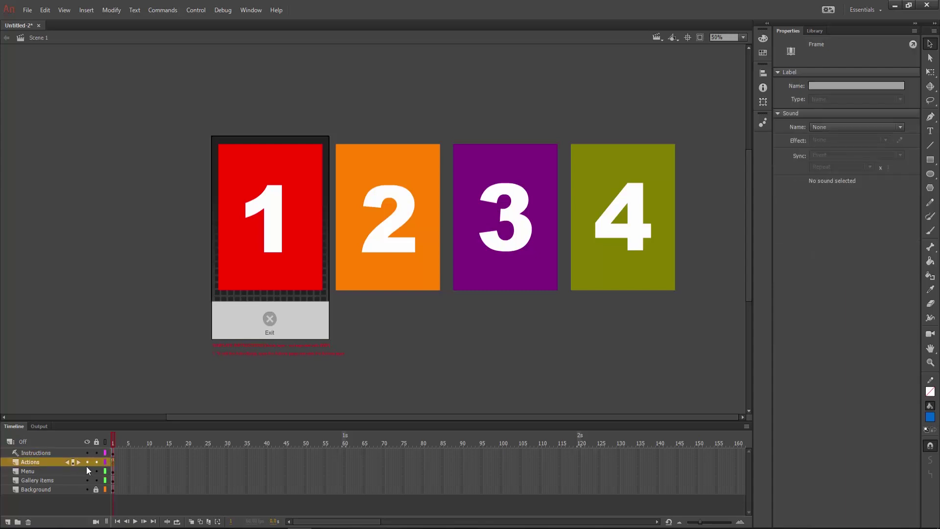
pyautogui.rightClick(113, 462)
pyautogui.click(143, 455)
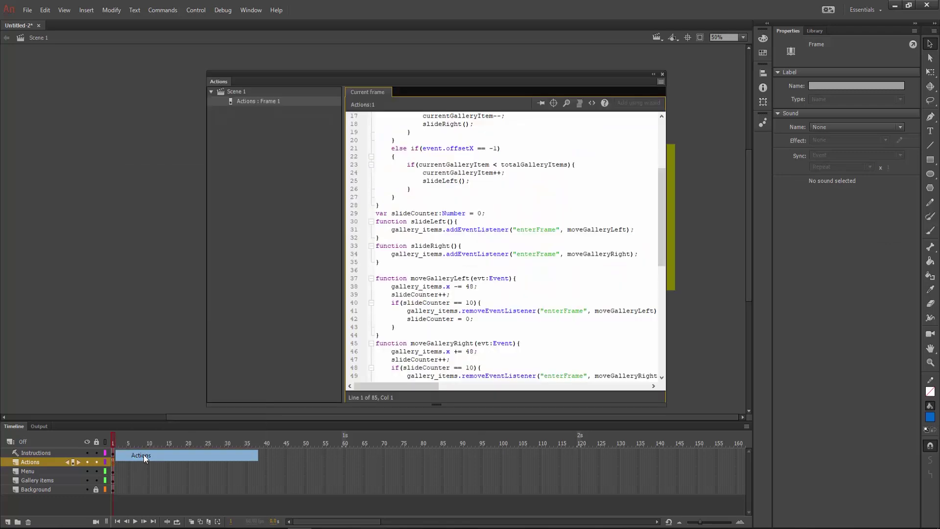
pyautogui.moveTo(435, 76); pyautogui.dragTo(350, 56)
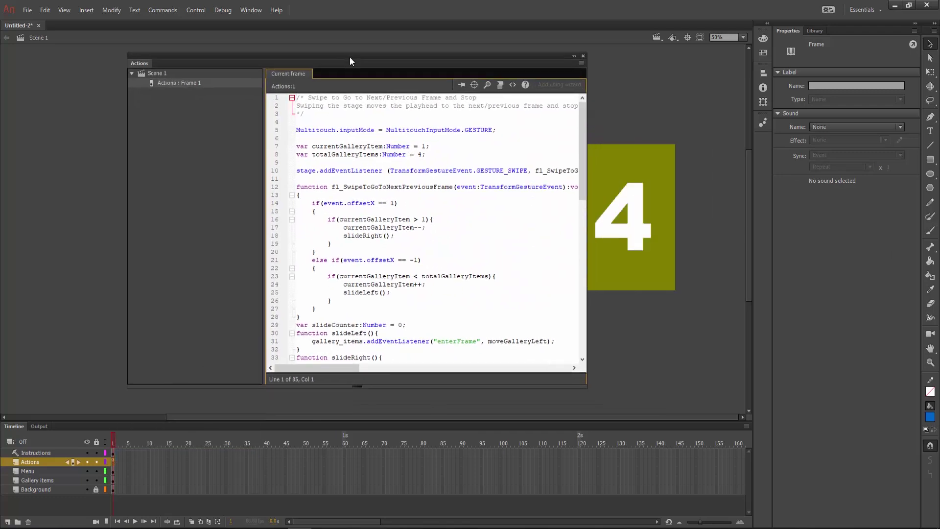
pyautogui.moveTo(586, 239); pyautogui.dragTo(689, 239)
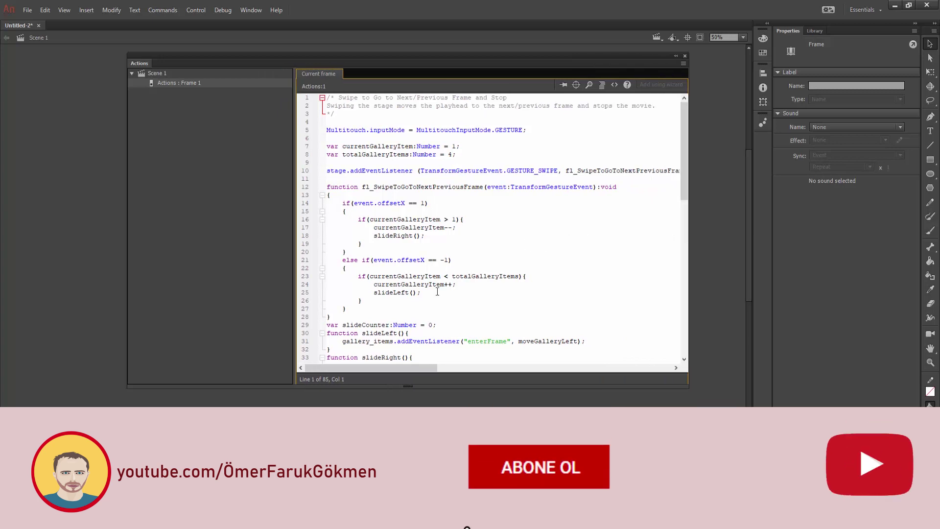
pyautogui.scroll(-2, 437, 292)
pyautogui.scroll(-5, 438, 295)
pyautogui.scroll(-5, 436, 297)
pyautogui.scroll(-6, 433, 300)
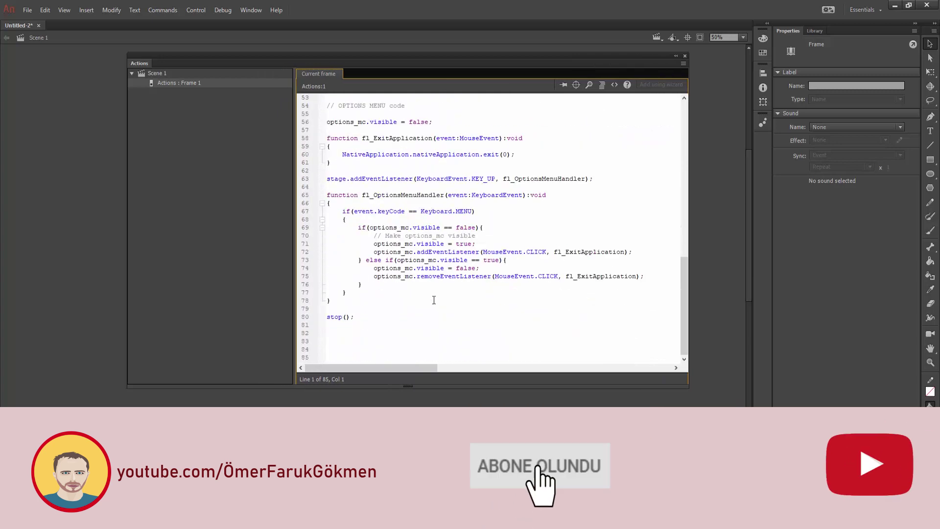
pyautogui.scroll(2, 400, 327)
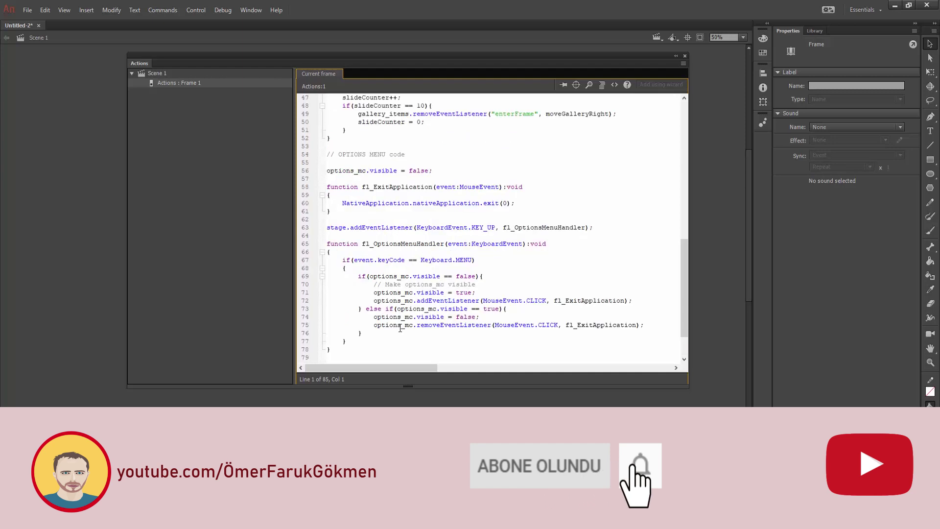
pyautogui.scroll(2, 400, 327)
pyautogui.scroll(2, 400, 325)
pyautogui.scroll(4, 402, 325)
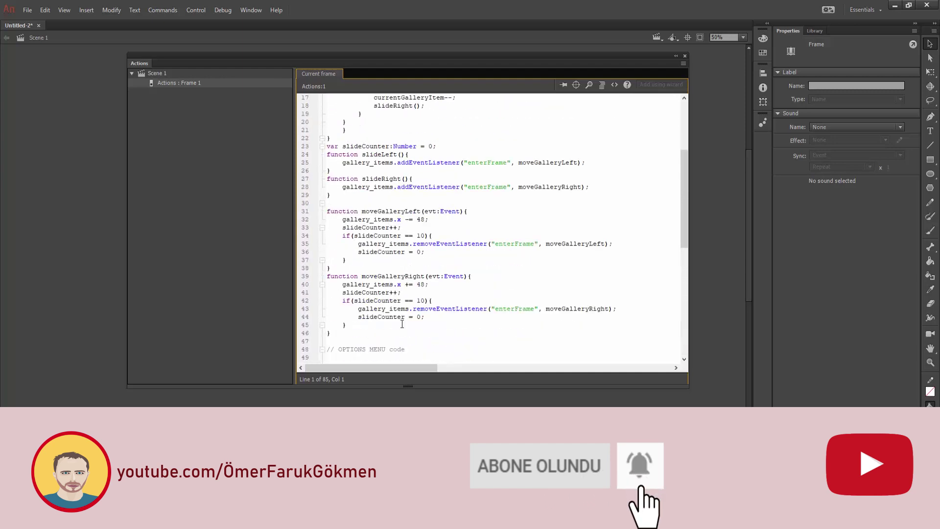
pyautogui.scroll(5, 397, 305)
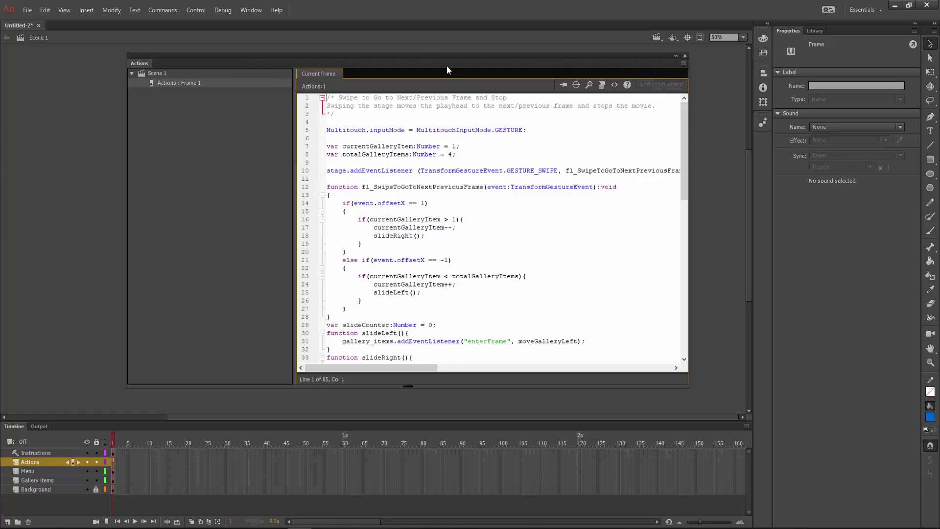
# Step: Close the code editor and Save As app_example.fla on the desktop (Masaüstü)
pyautogui.click(686, 58)
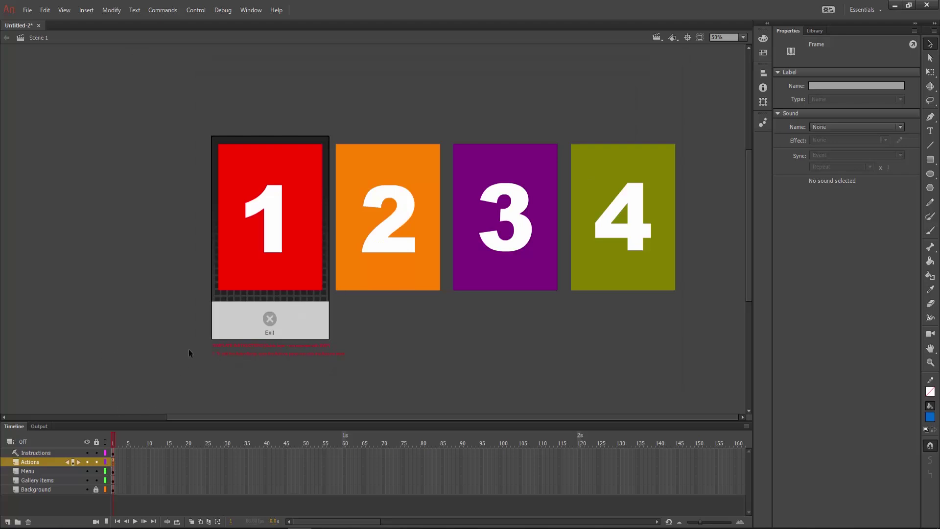
pyautogui.click(441, 100)
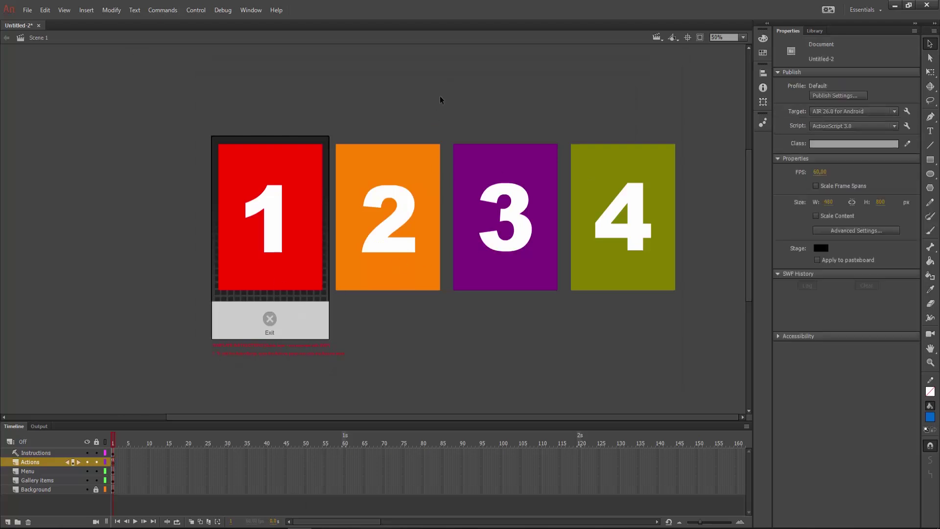
pyautogui.click(27, 10)
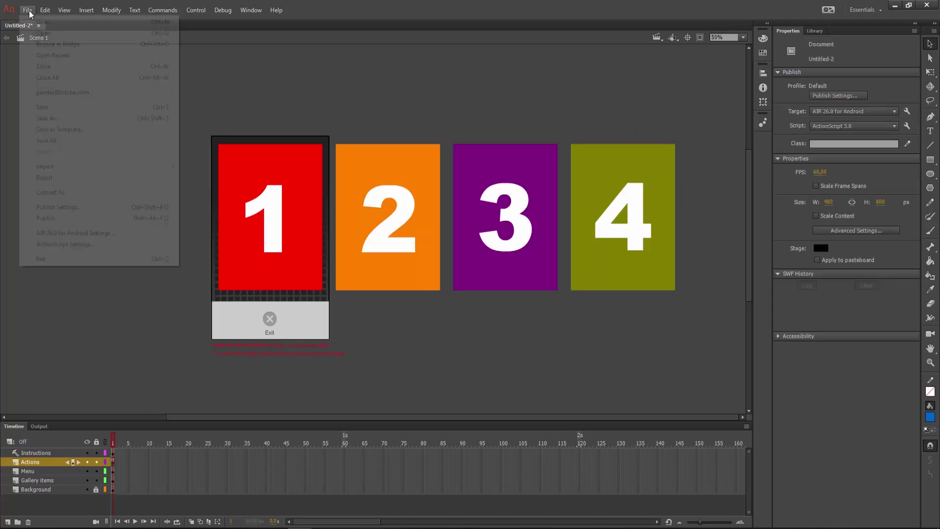
pyautogui.click(51, 118)
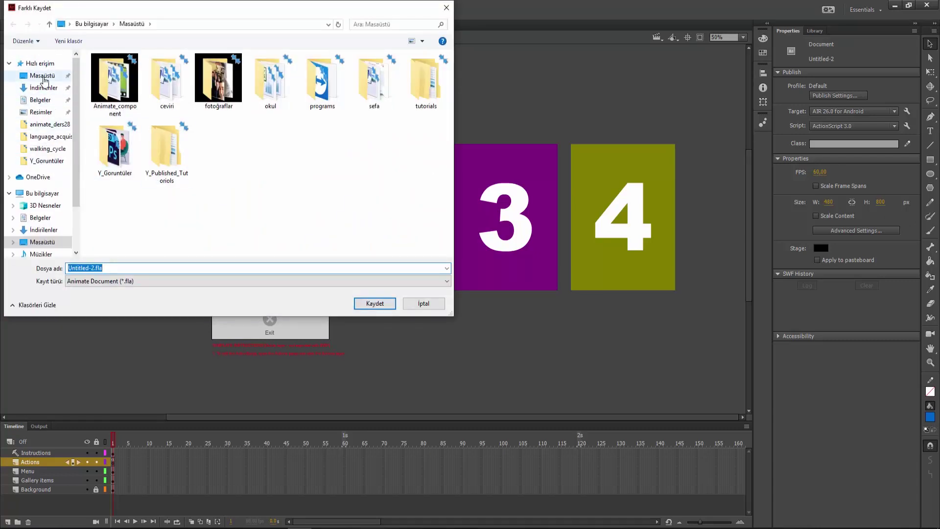
pyautogui.click(42, 76)
pyautogui.doubleClick(112, 267)
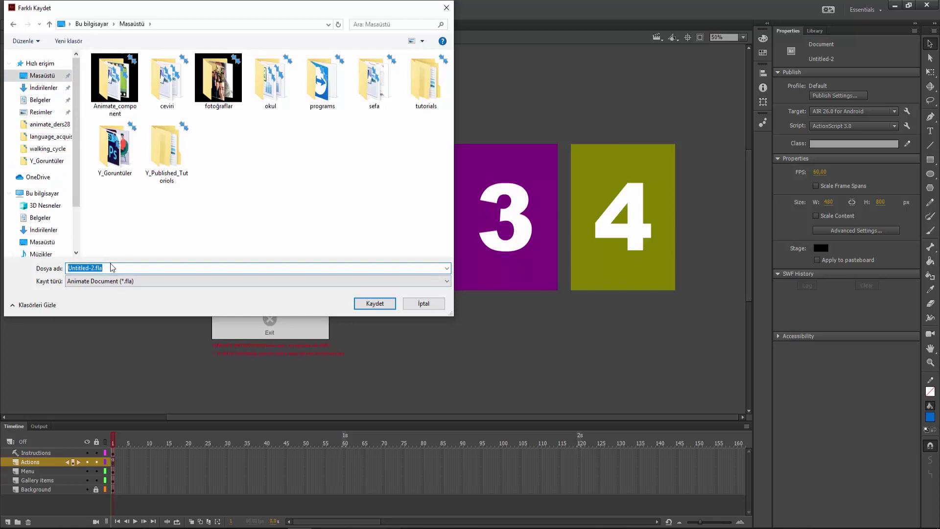
pyautogui.write('app_example')
pyautogui.click(375, 303)
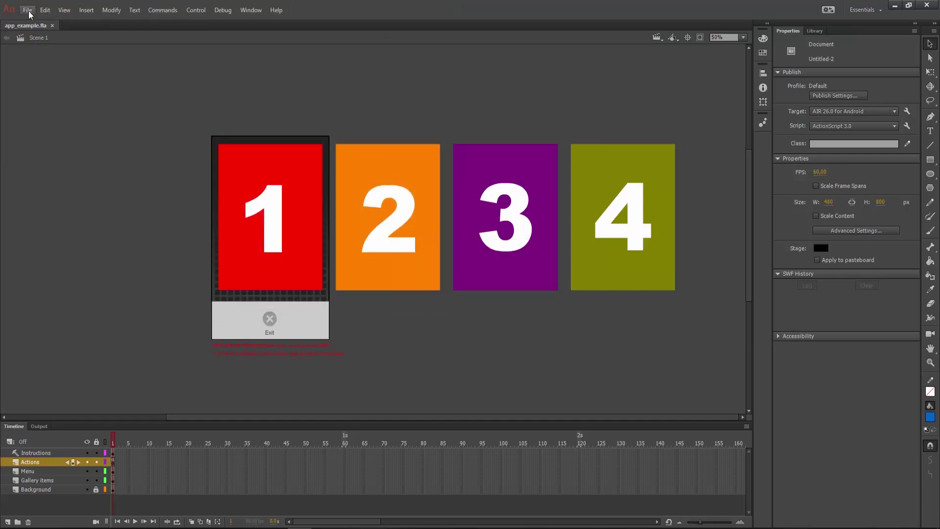
# Step: Publish the document via File > Publish and cancel AIR for Android Settings unchanged
pyautogui.click(28, 11)
pyautogui.click(56, 218)
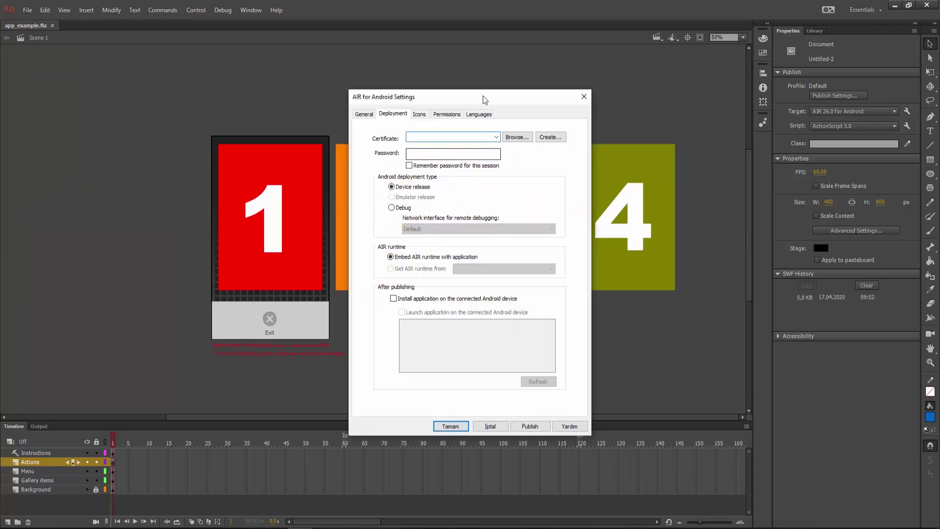
pyautogui.moveTo(471, 101); pyautogui.dragTo(412, 64)
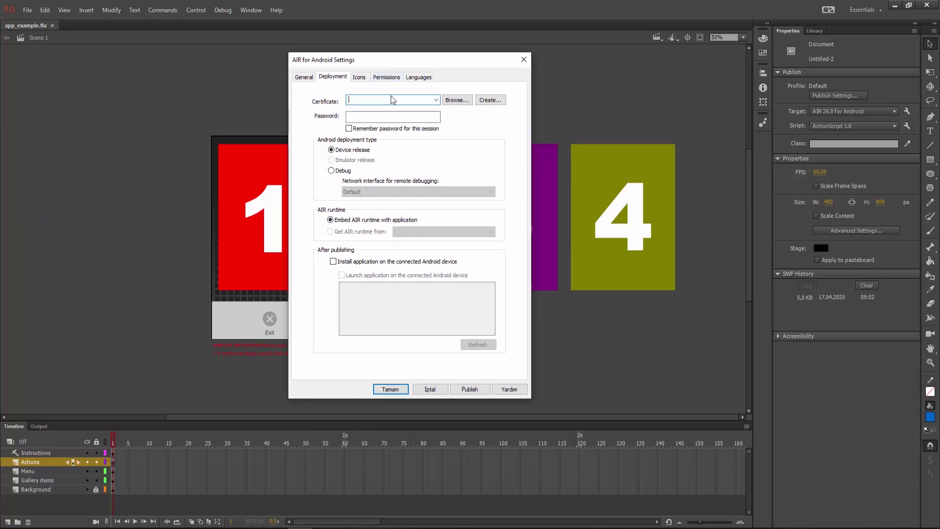
pyautogui.click(432, 395)
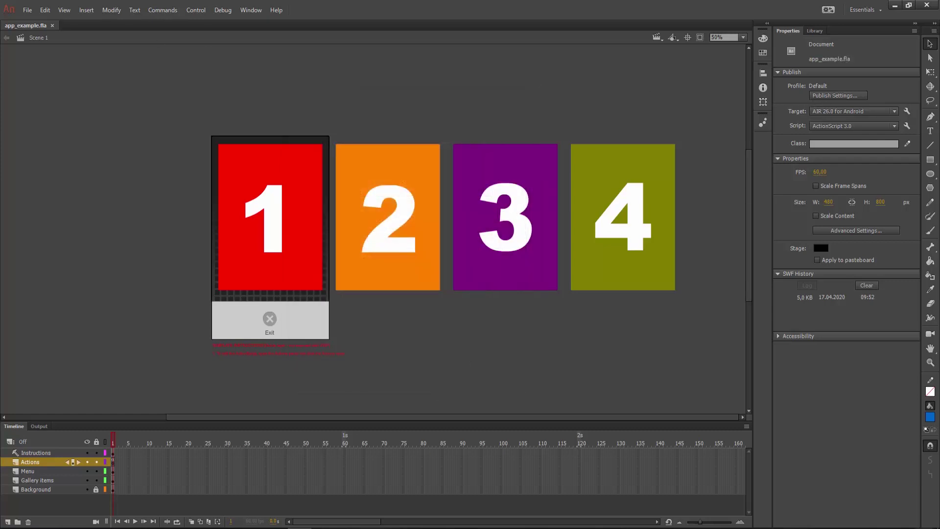
# Step: Minimize Animate and move the app_example SWF, XML and FLA icons to the desktop centre
pyautogui.click(895, 5)
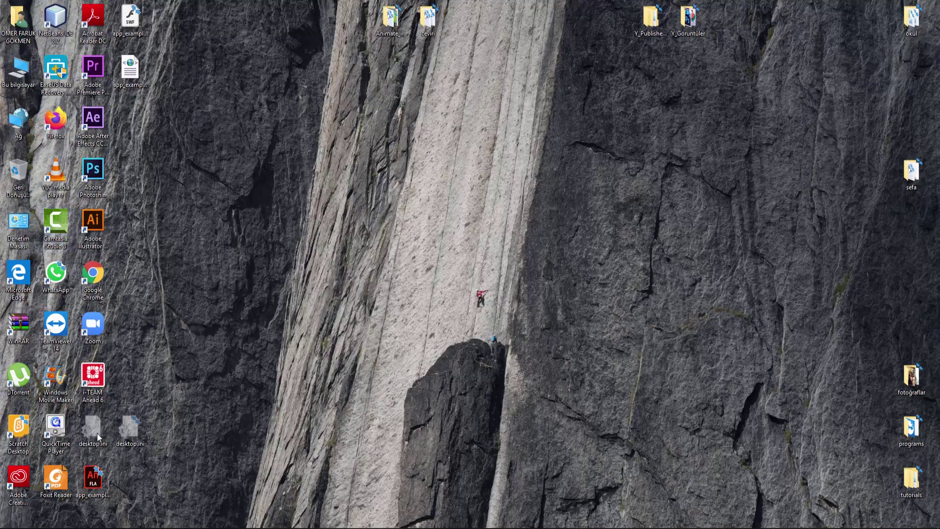
pyautogui.moveTo(93, 479); pyautogui.dragTo(169, 121)
pyautogui.moveTo(231, 197)
pyautogui.mouseDown()
pyautogui.moveTo(168, 109)
pyautogui.moveTo(121, 11)
pyautogui.mouseUp()
pyautogui.moveTo(168, 121); pyautogui.dragTo(333, 274)
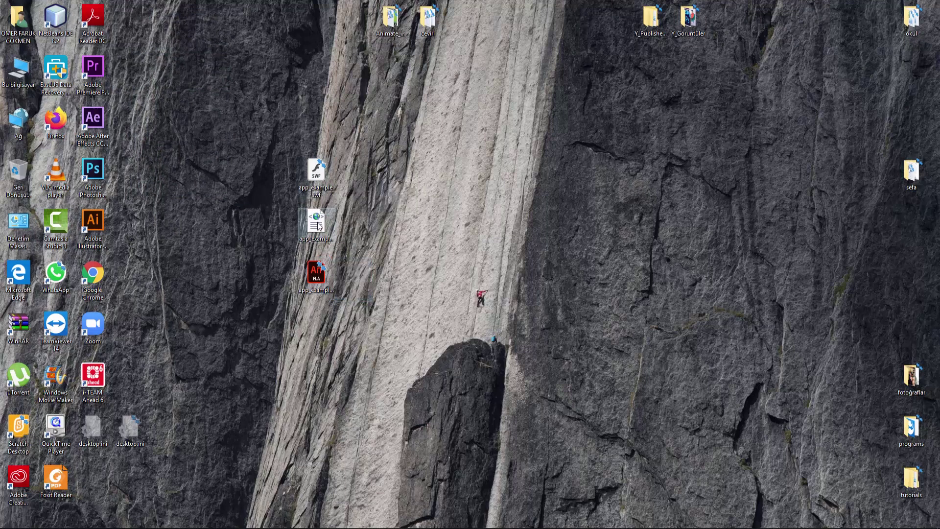
# Step: Inspect the xml, fla and swf file details, then select all three files together
pyautogui.click(316, 224)
pyautogui.click(317, 275)
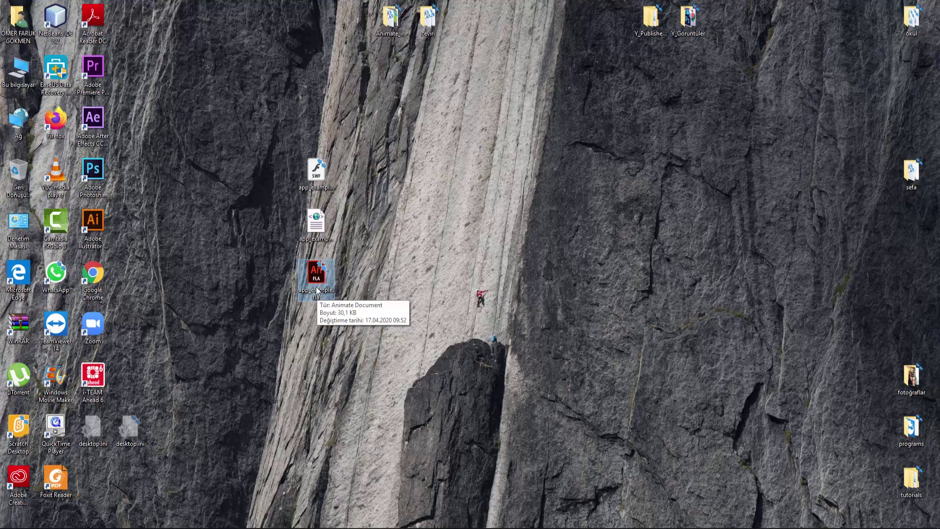
pyautogui.click(313, 235)
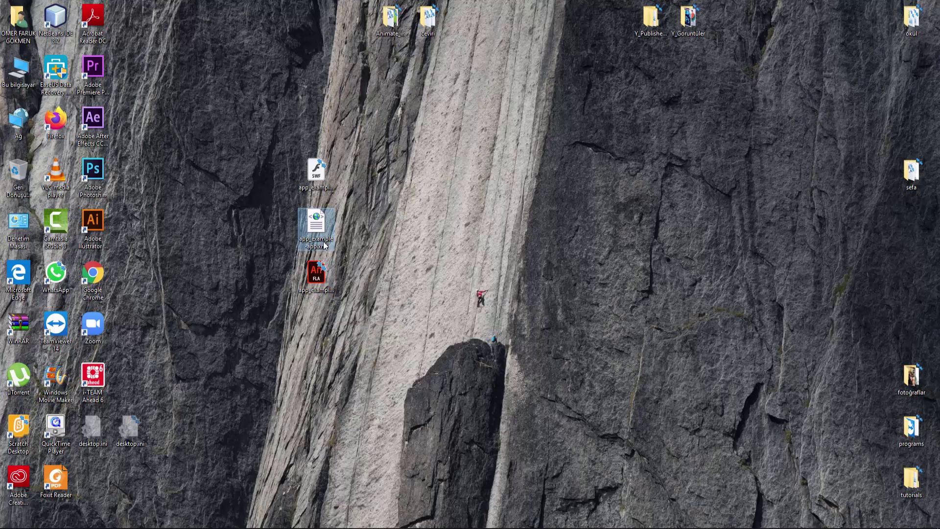
pyautogui.click(321, 172)
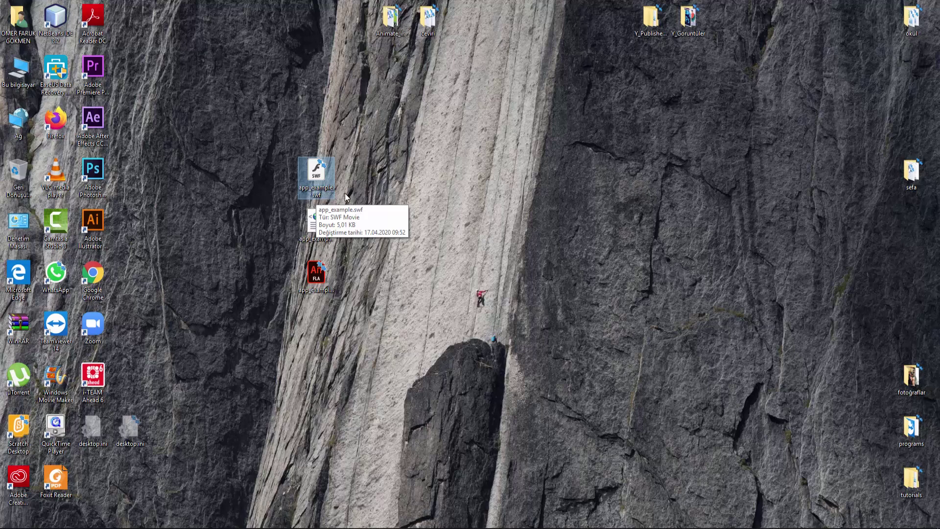
pyautogui.click(295, 291)
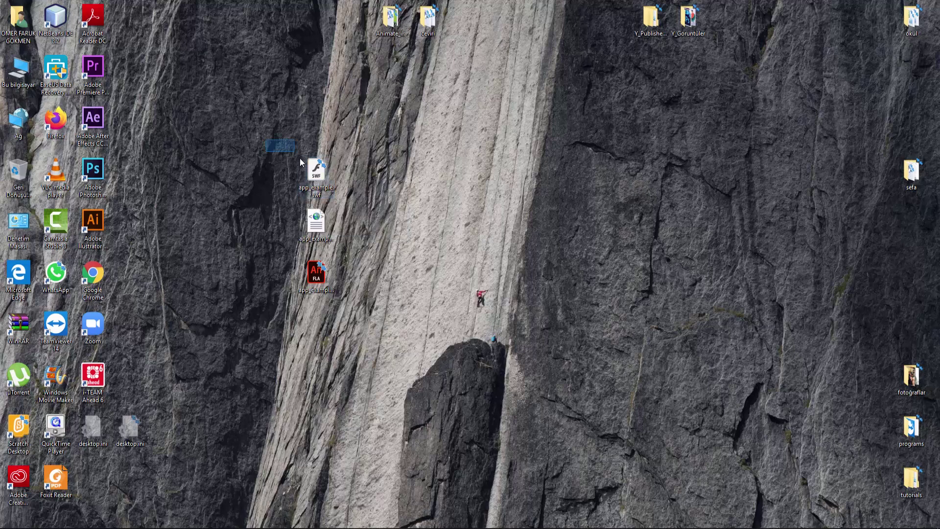
pyautogui.moveTo(300, 163); pyautogui.dragTo(357, 305)
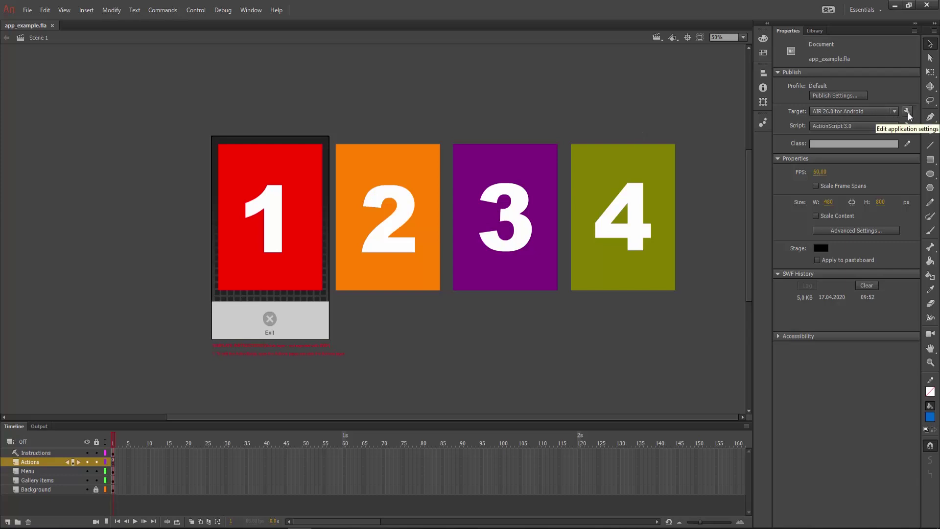
# Step: Open the Android application settings from the Target wrench and show the Deployment tab
pyautogui.click(908, 113)
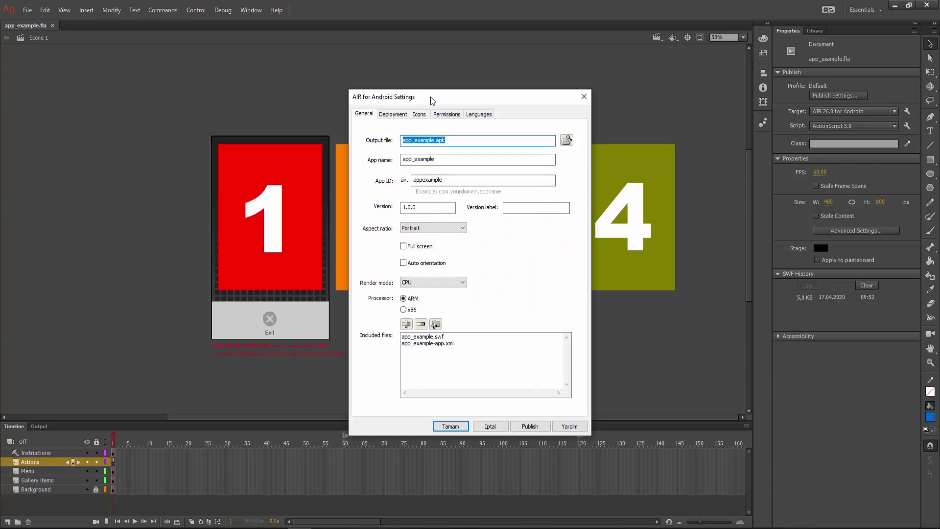
pyautogui.moveTo(432, 101); pyautogui.dragTo(417, 80)
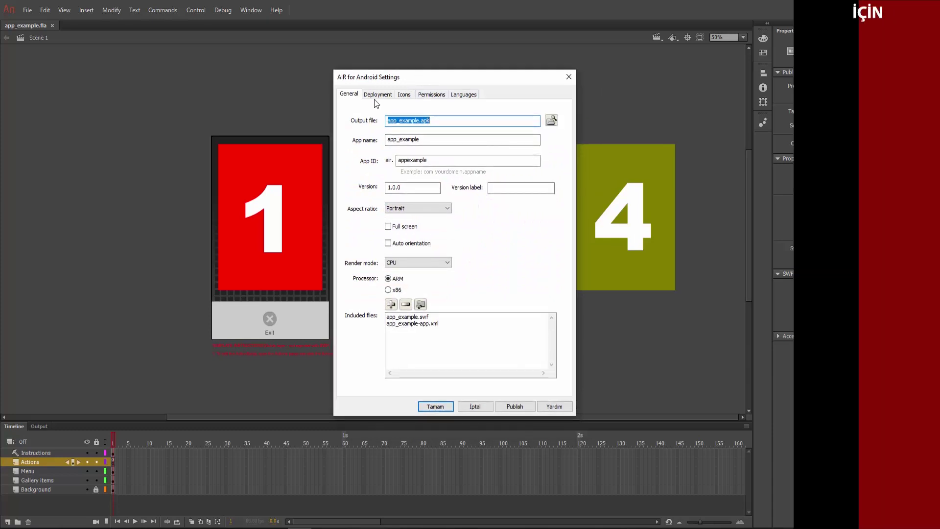
pyautogui.click(376, 95)
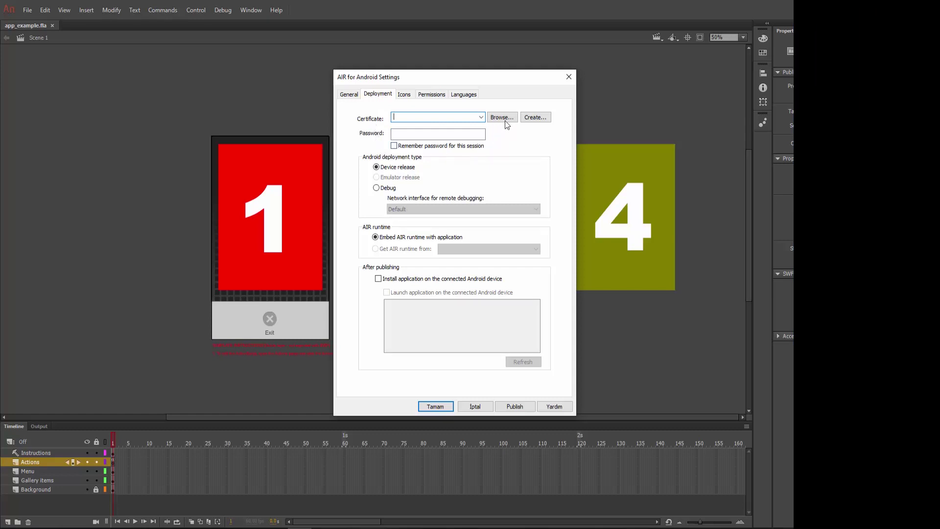
# Step: Create a self-signed certificate with publisher details and confirmed password, then browse for its location
pyautogui.click(536, 118)
pyautogui.write('gokmen')
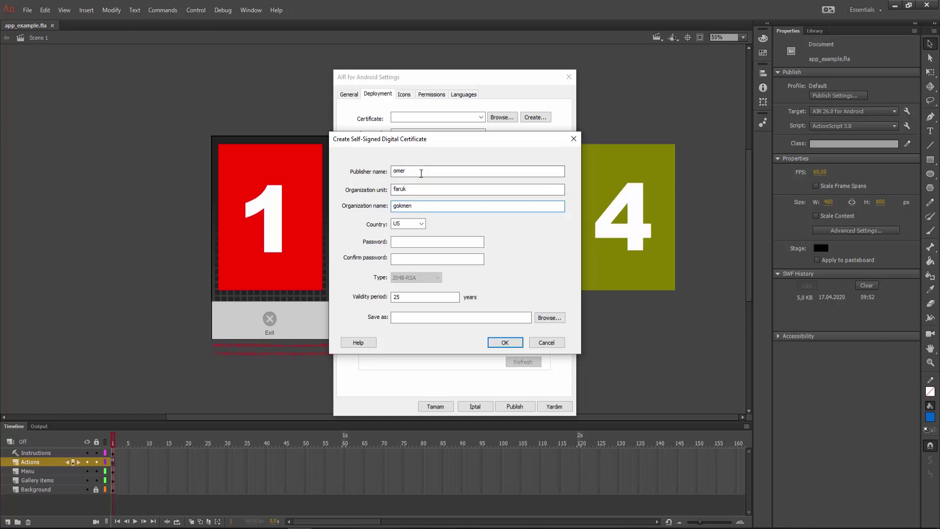
pyautogui.click(407, 243)
pyautogui.click(406, 256)
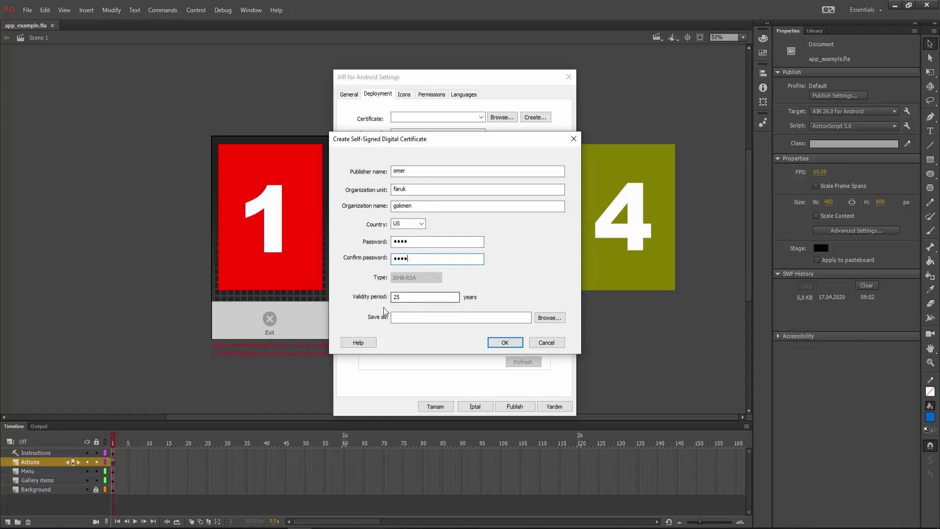
pyautogui.click(549, 321)
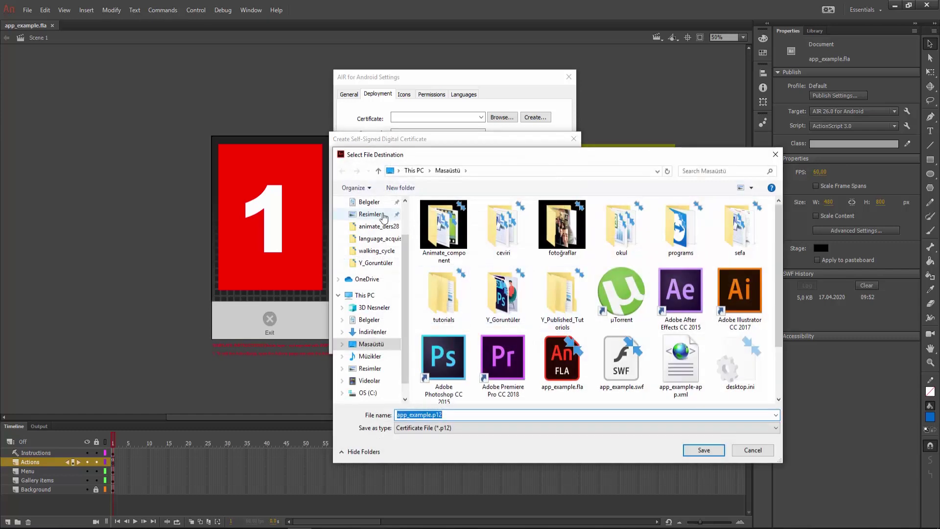
# Step: Save the certificate to Masaüstü under the name app_example.fla
pyautogui.click(371, 222)
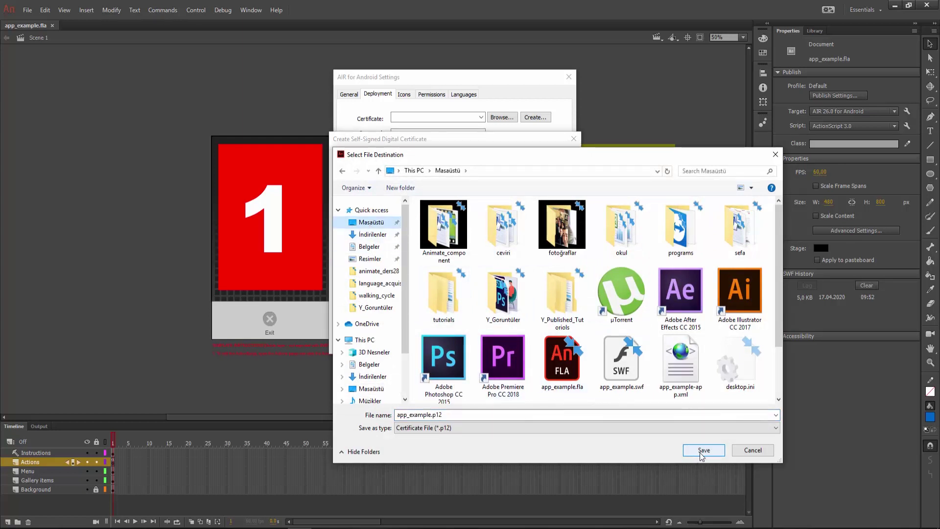
pyautogui.click(677, 367)
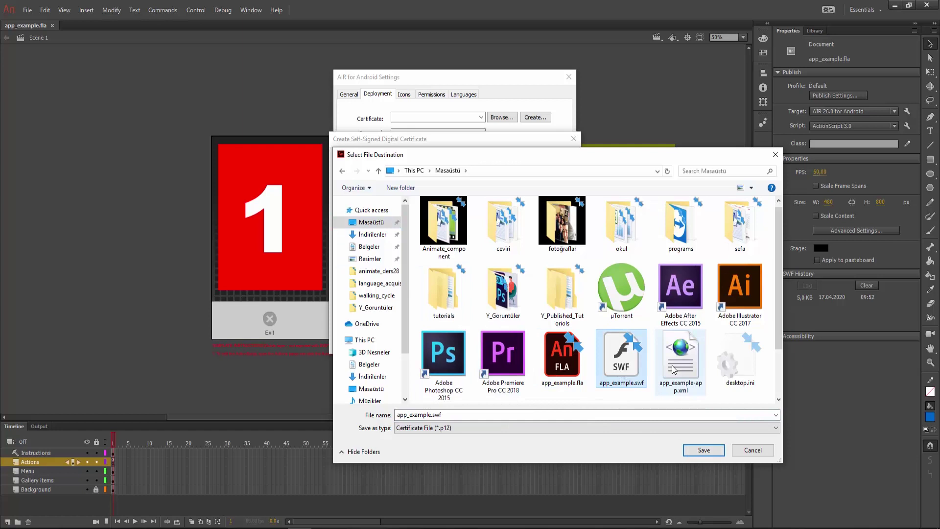
pyautogui.click(576, 371)
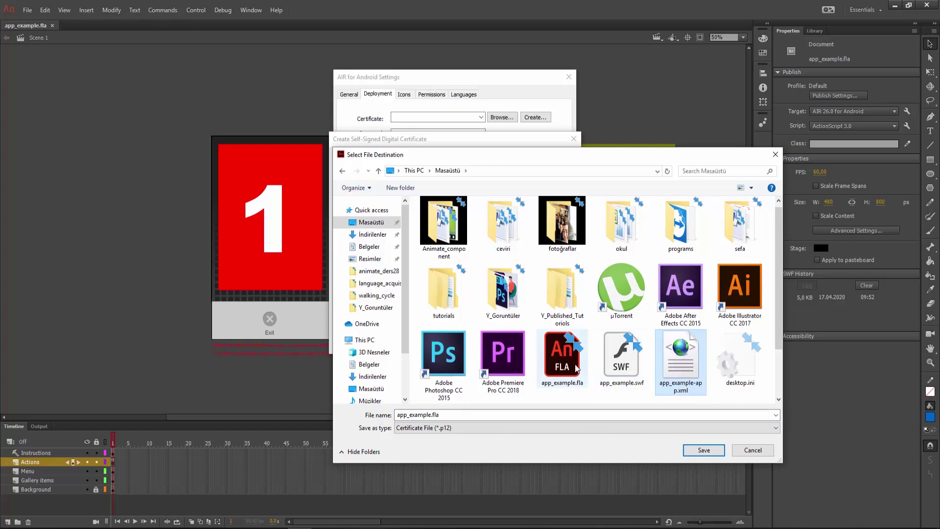
pyautogui.click(677, 368)
pyautogui.click(622, 360)
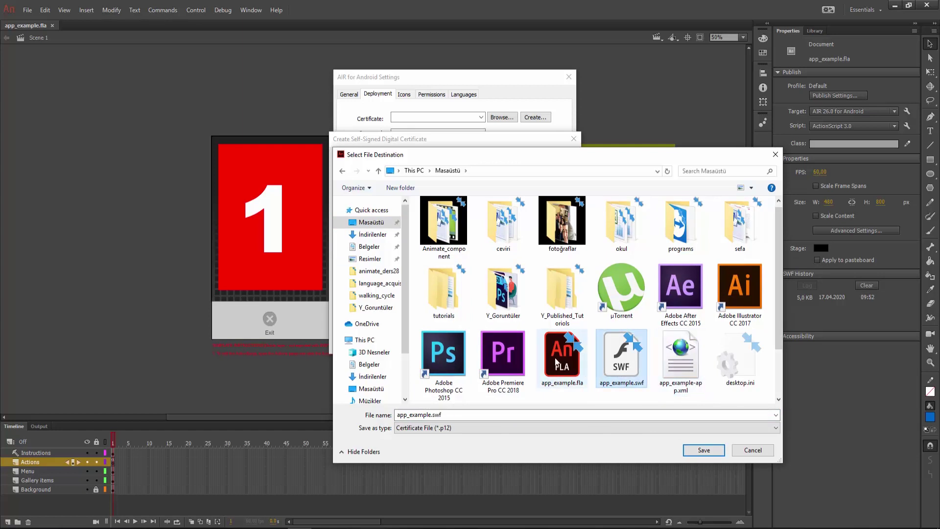
pyautogui.click(680, 360)
pyautogui.click(567, 360)
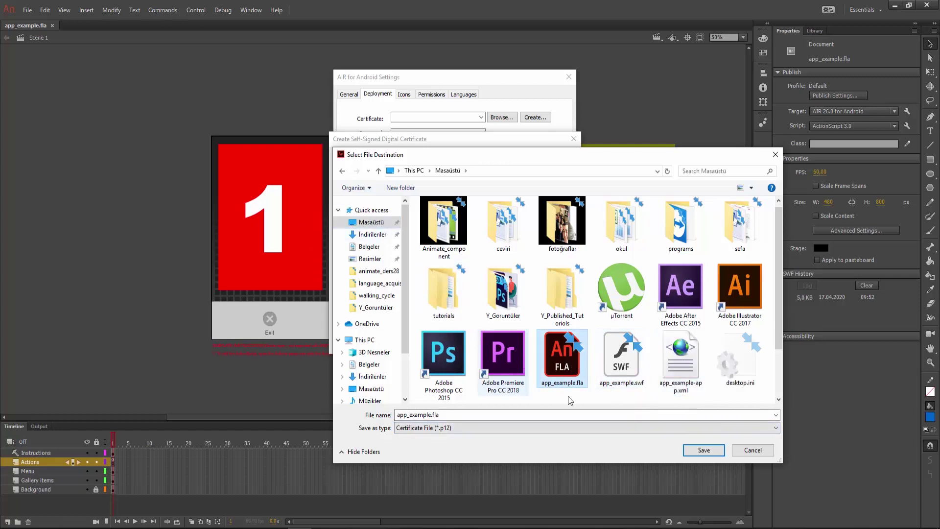
pyautogui.click(703, 454)
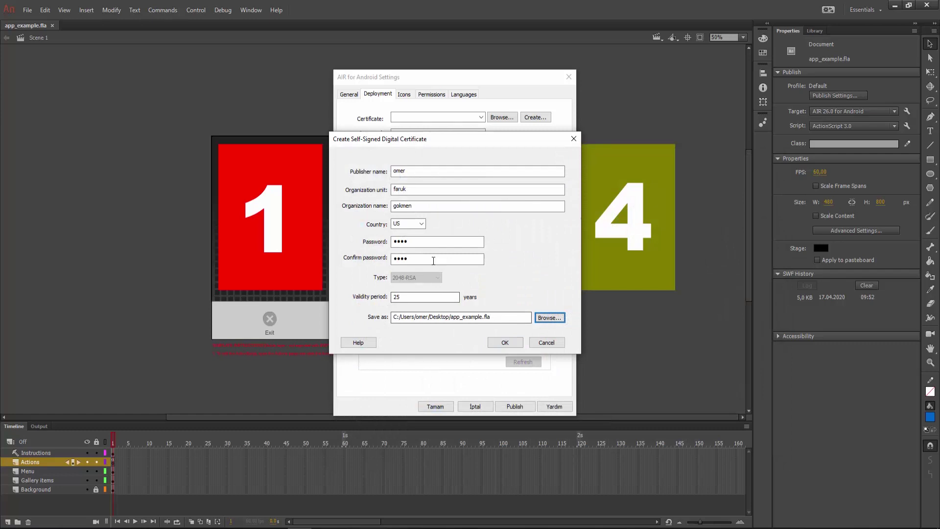
# Step: Create the certificate and acknowledge the 'certificate has been created' message
pyautogui.click(501, 346)
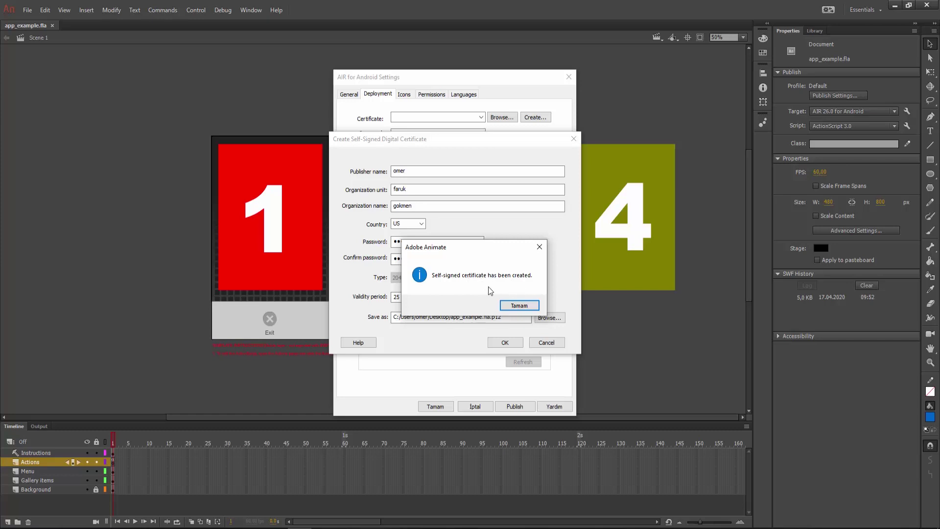
pyautogui.click(519, 306)
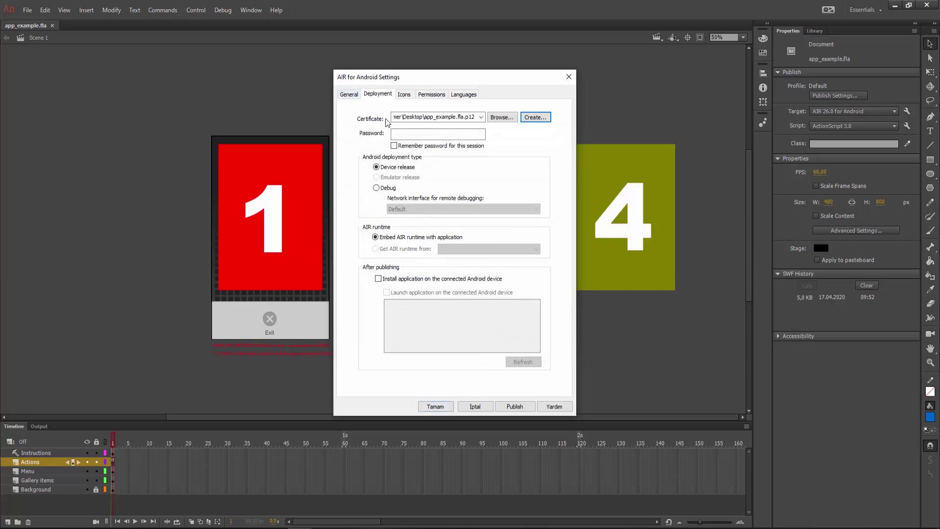
# Step: Make the app run full screen, then enter the certificate password on the Deployment tab
pyautogui.click(350, 95)
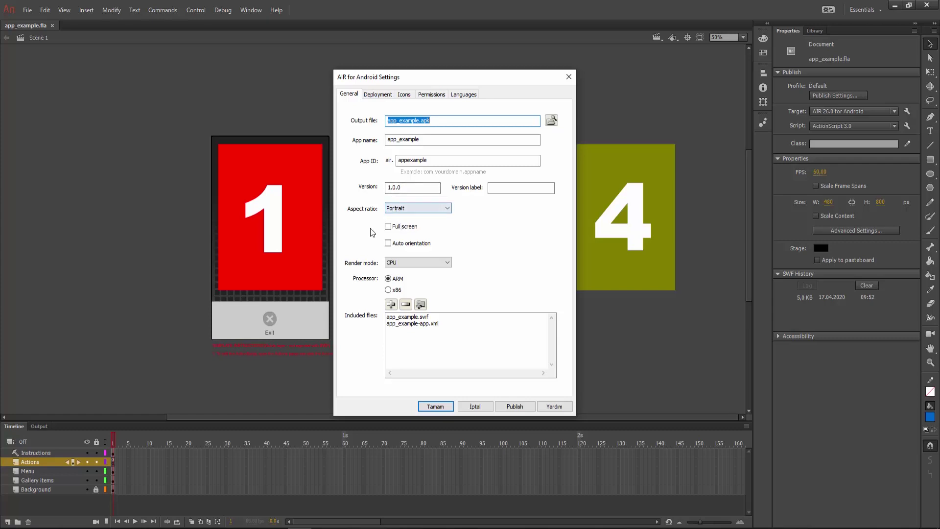
pyautogui.click(397, 231)
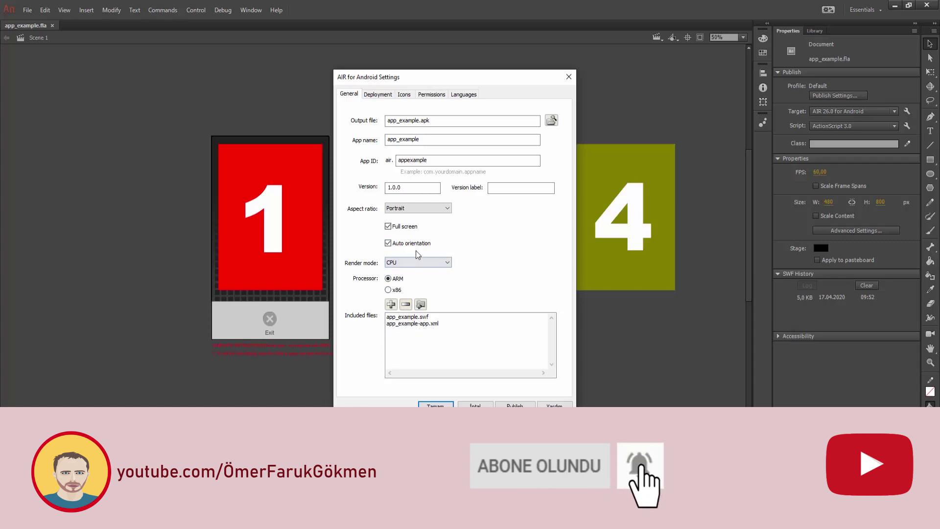
pyautogui.click(378, 95)
pyautogui.click(403, 134)
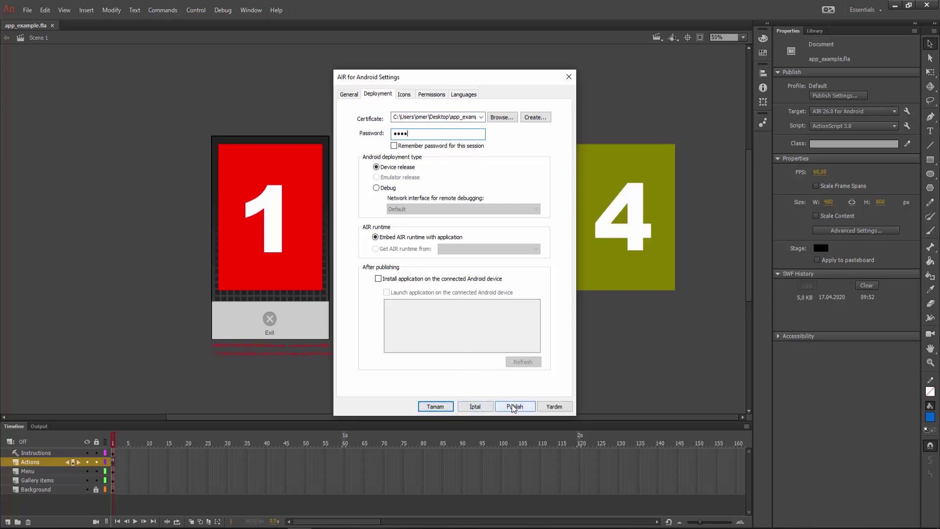
# Step: Publish the app as a signed APK and dismiss the packaging warning
pyautogui.click(514, 407)
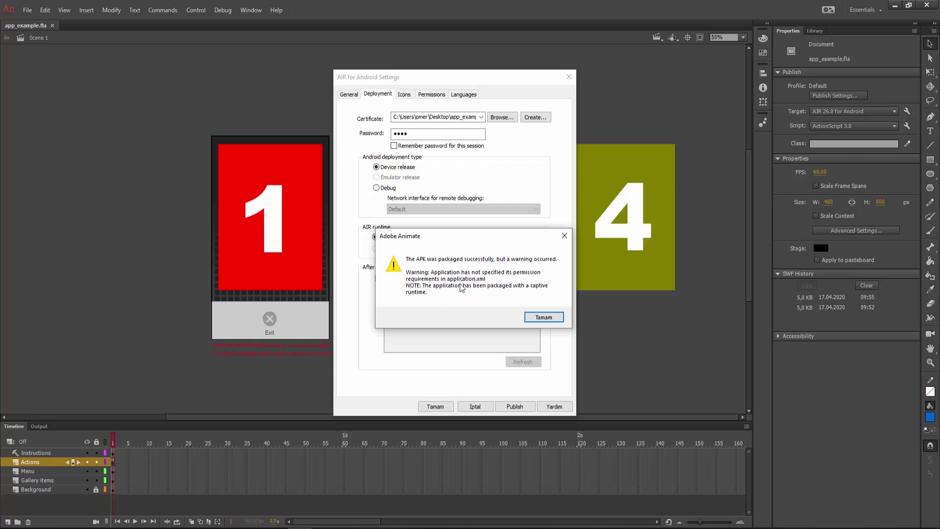
pyautogui.click(544, 319)
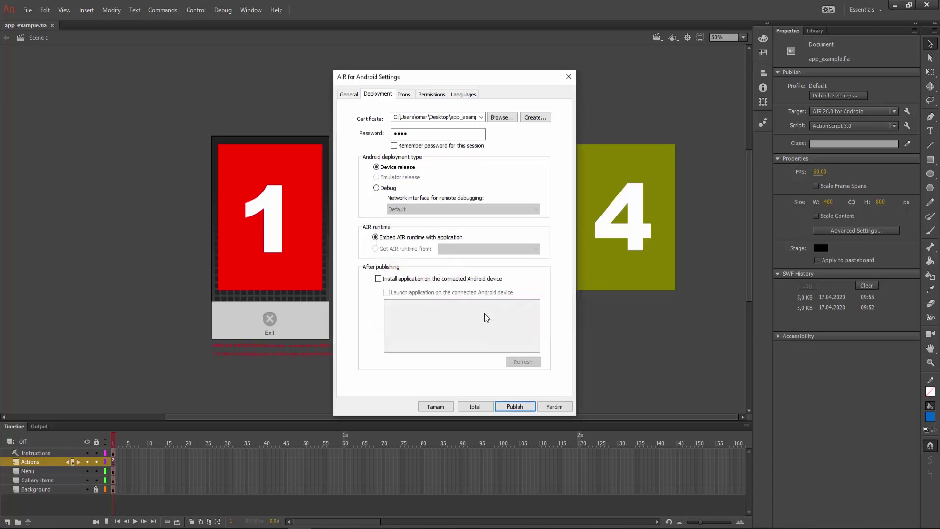
# Step: Close the Android settings and move the .p12 certificate and app_example.apk beside the project files
pyautogui.click(437, 407)
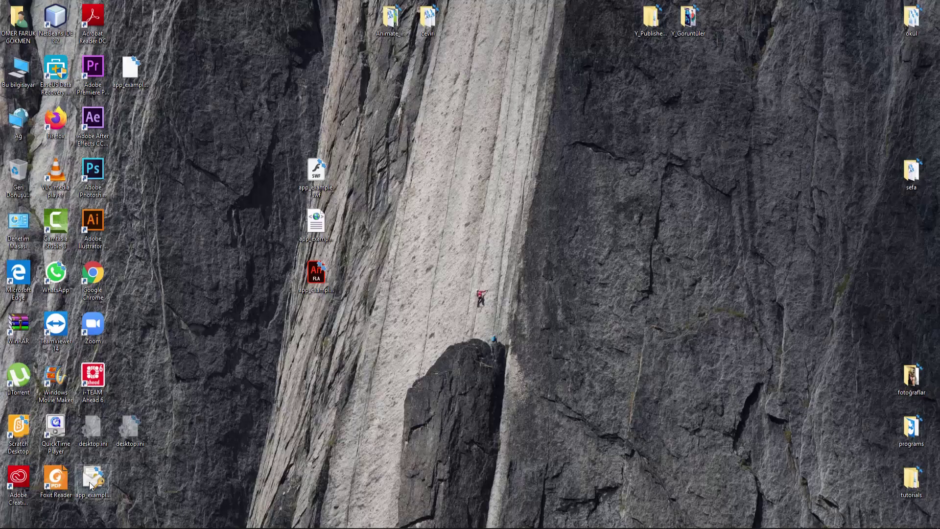
pyautogui.moveTo(92, 481); pyautogui.dragTo(313, 324)
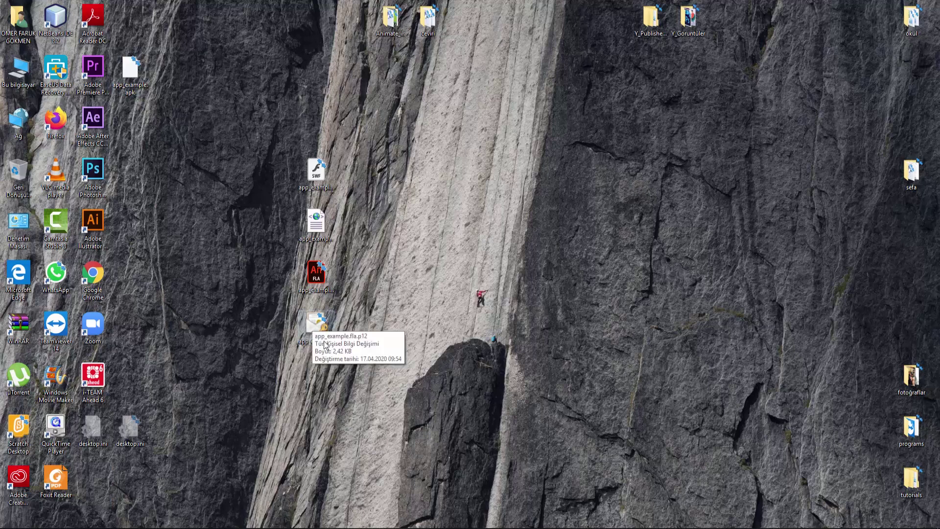
pyautogui.click(313, 335)
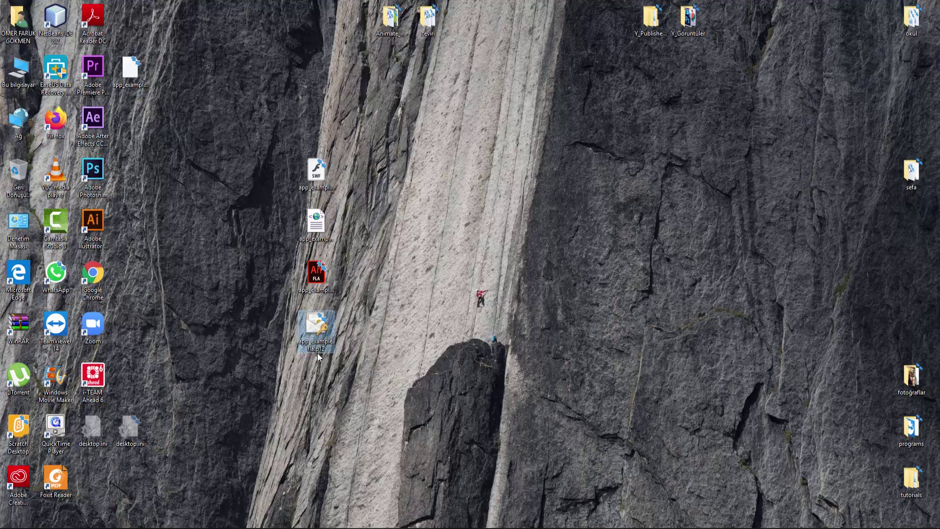
pyautogui.click(130, 71)
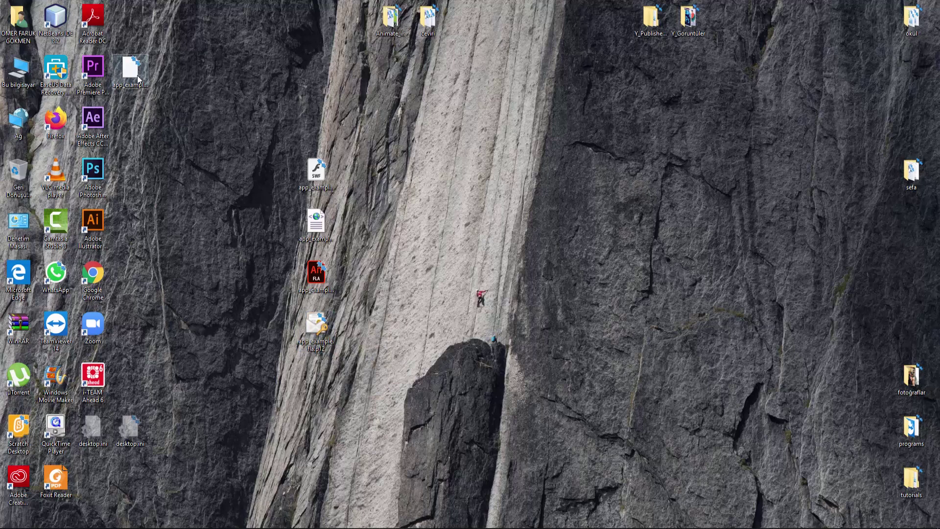
pyautogui.moveTo(130, 71); pyautogui.dragTo(318, 124)
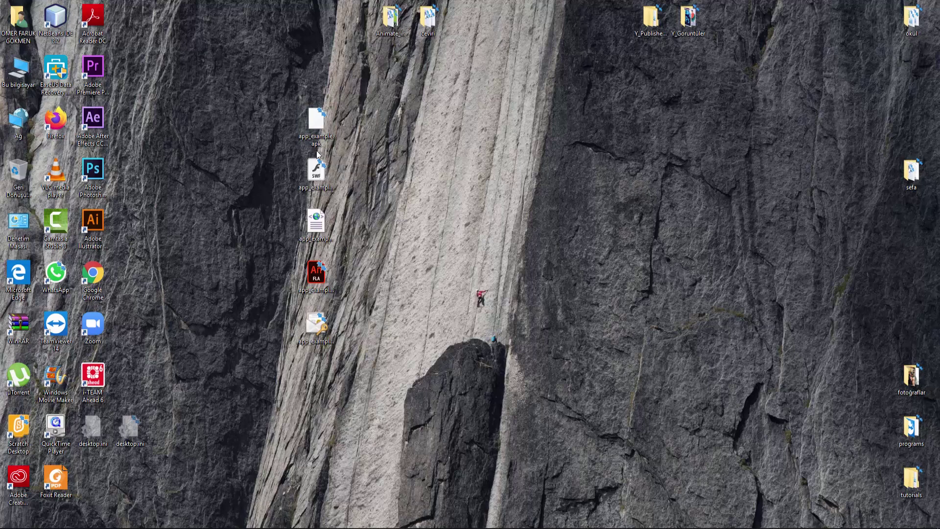
pyautogui.moveTo(316, 126)
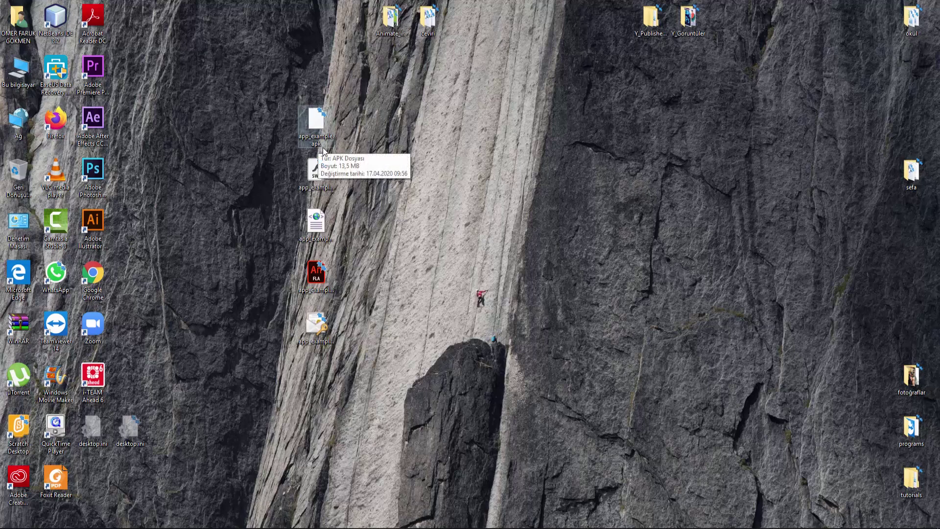
pyautogui.click(364, 138)
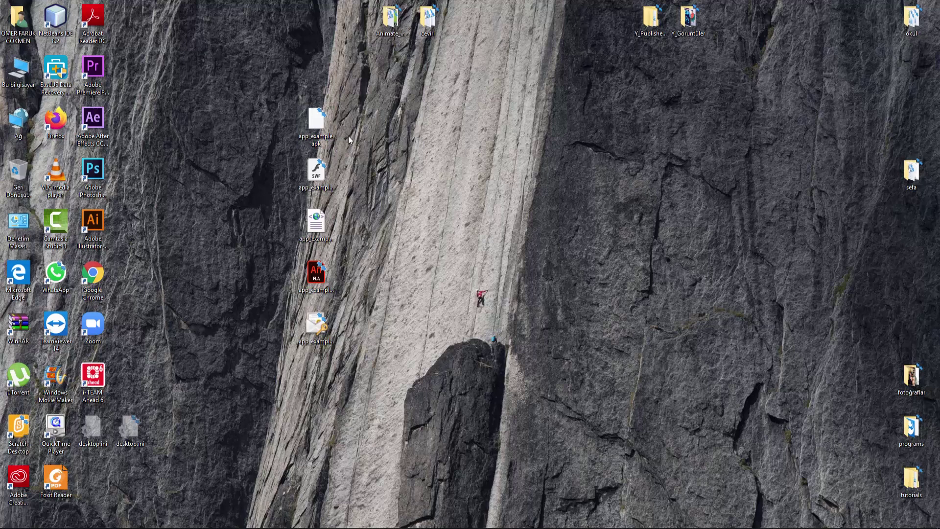
pyautogui.click(320, 128)
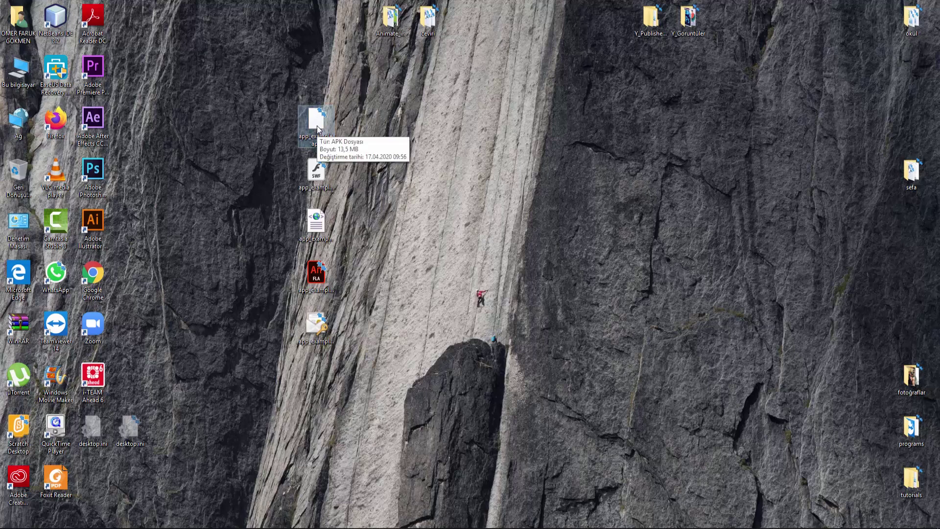
# Step: Send app_example.apk over Bluetooth to the Galaxy A3 (2016)
pyautogui.rightClick(316, 126)
pyautogui.moveTo(382, 260)
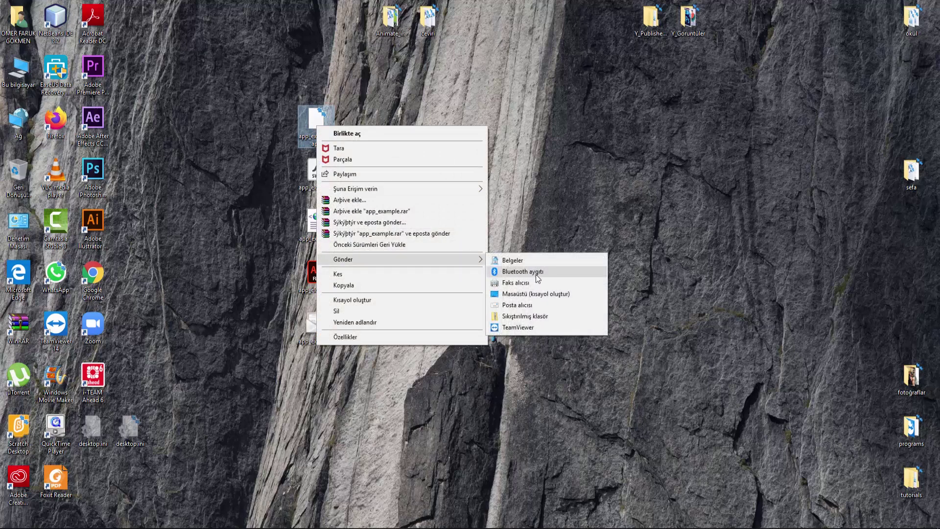
pyautogui.click(535, 272)
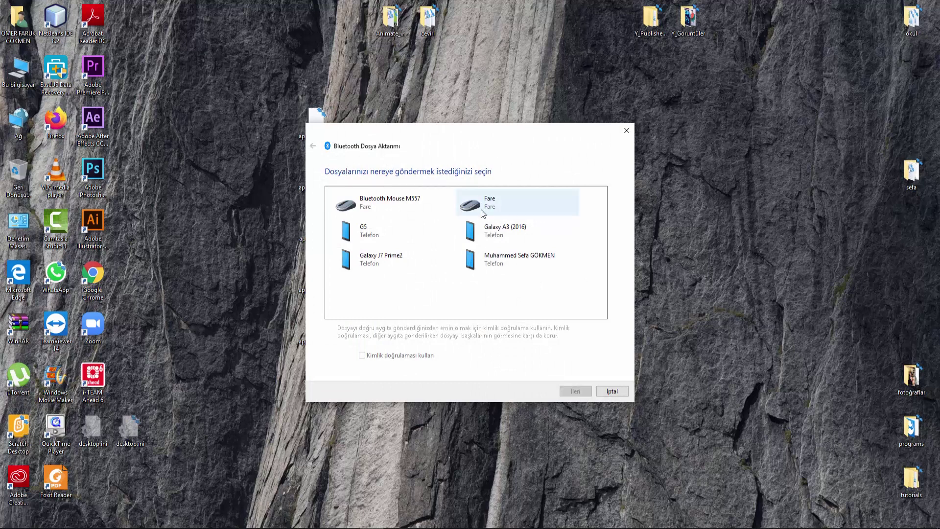
pyautogui.click(493, 235)
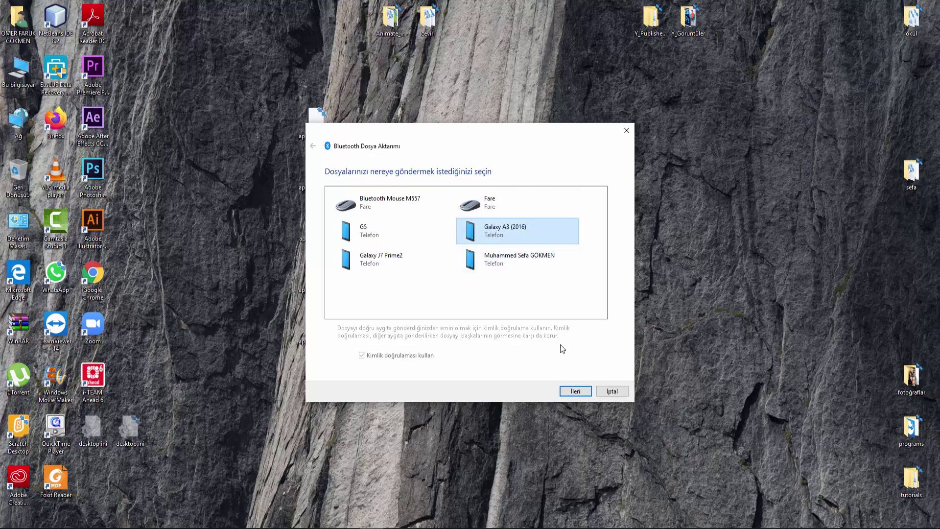
pyautogui.click(575, 391)
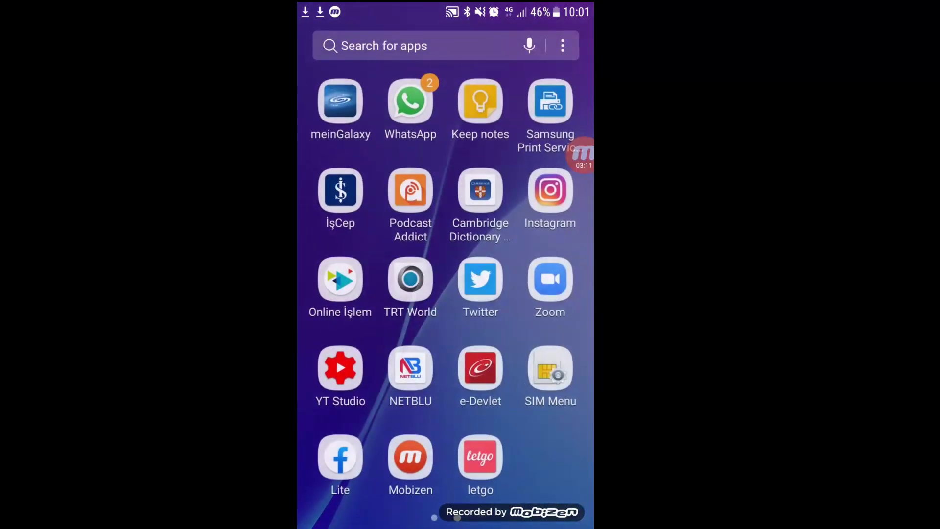
# Step: Open app_example.apk from the Downloads folder in the Samsung My Files app
pyautogui.moveTo(353, 294); pyautogui.dragTo(545, 294)
pyautogui.click(339, 101)
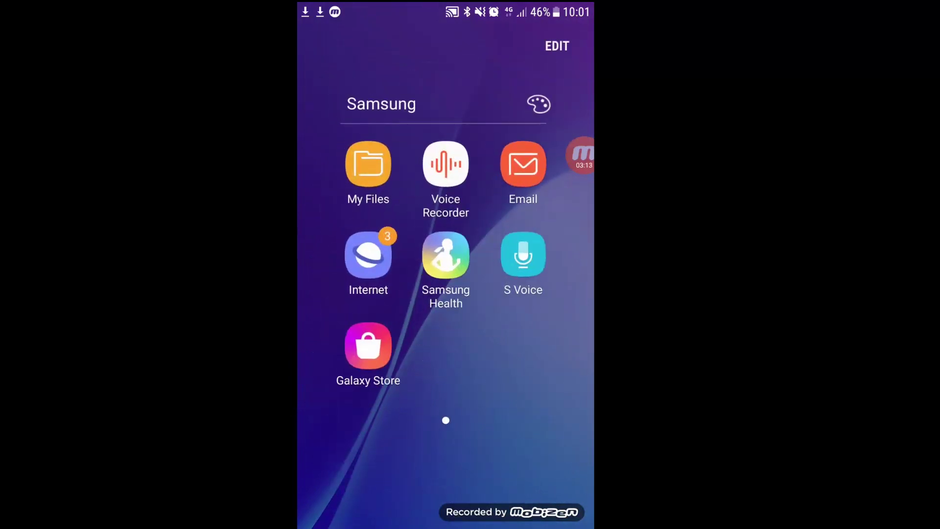
pyautogui.click(368, 164)
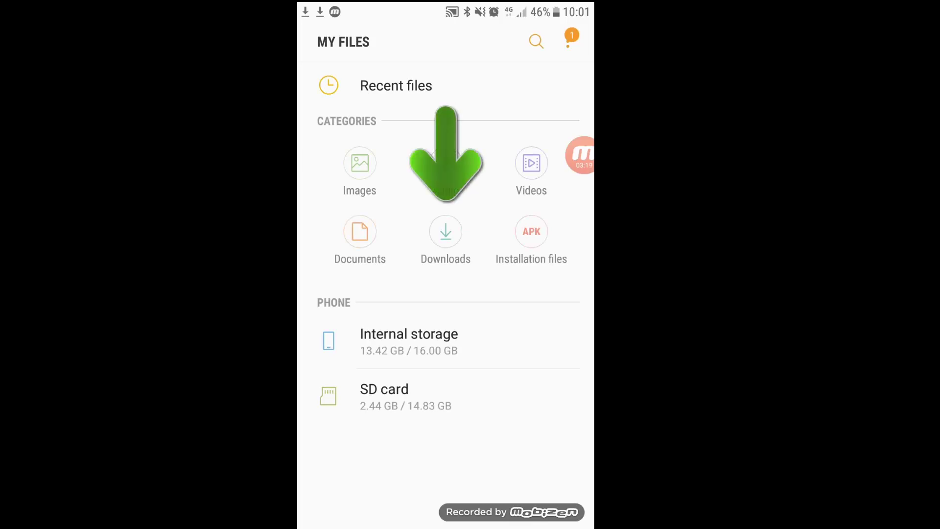
pyautogui.click(446, 233)
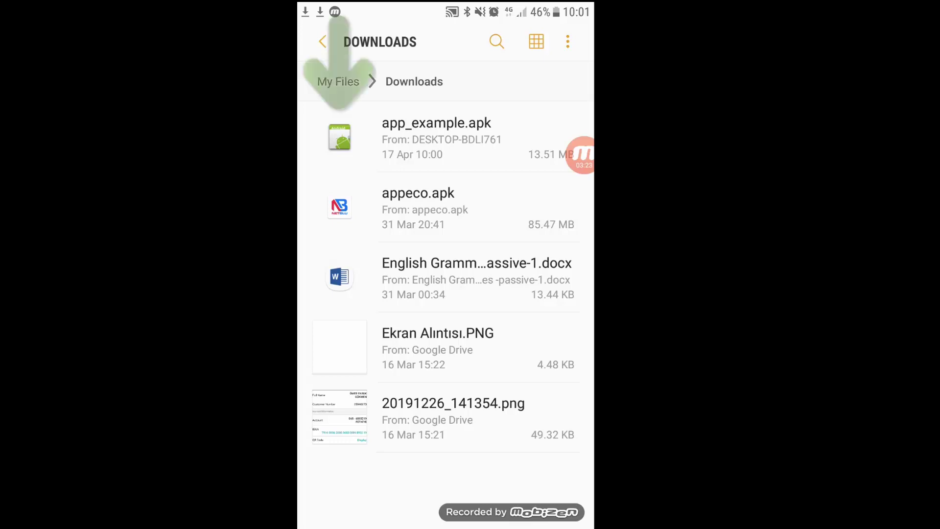
pyautogui.click(437, 138)
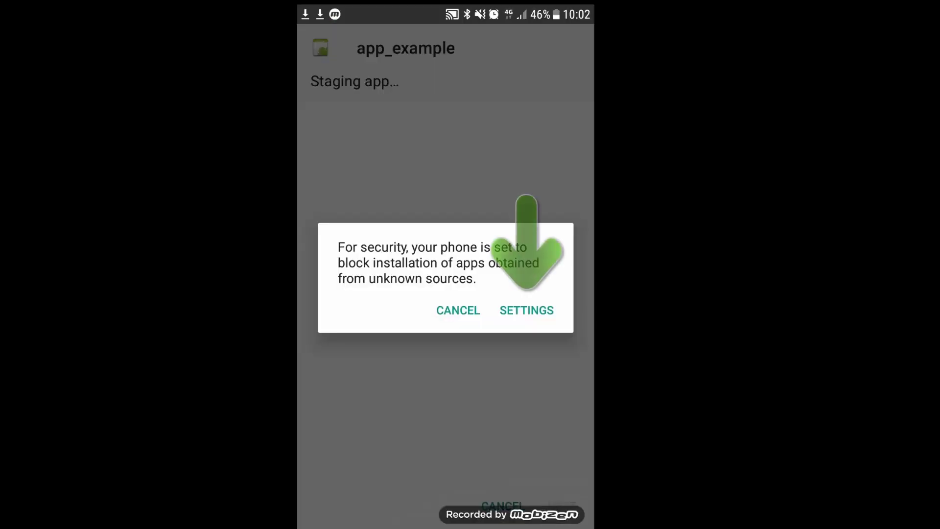
# Step: Enable Unknown sources with 'Allow this installation only' and confirm
pyautogui.click(527, 310)
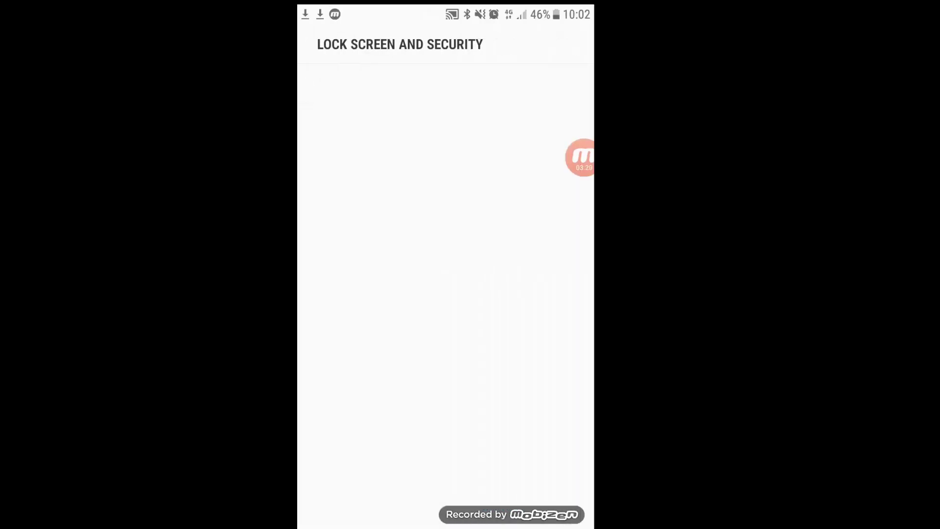
pyautogui.click(557, 182)
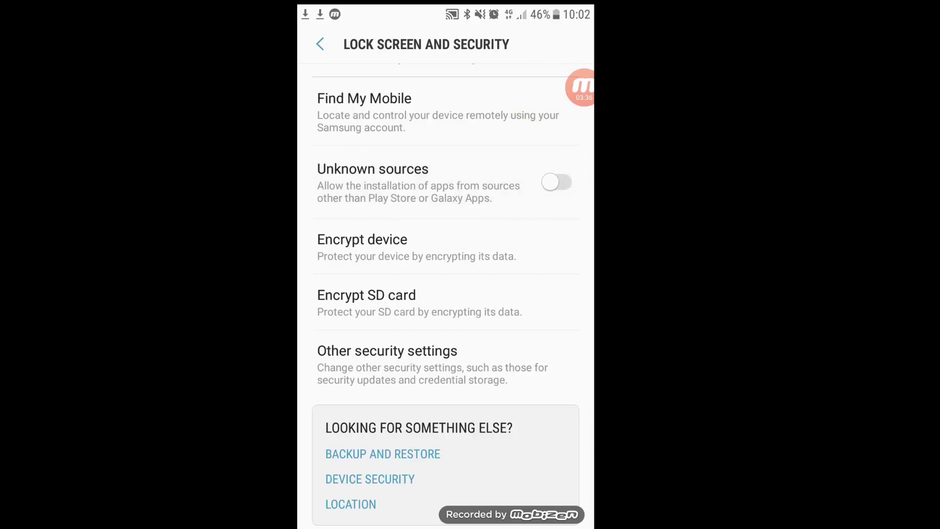
pyautogui.click(556, 182)
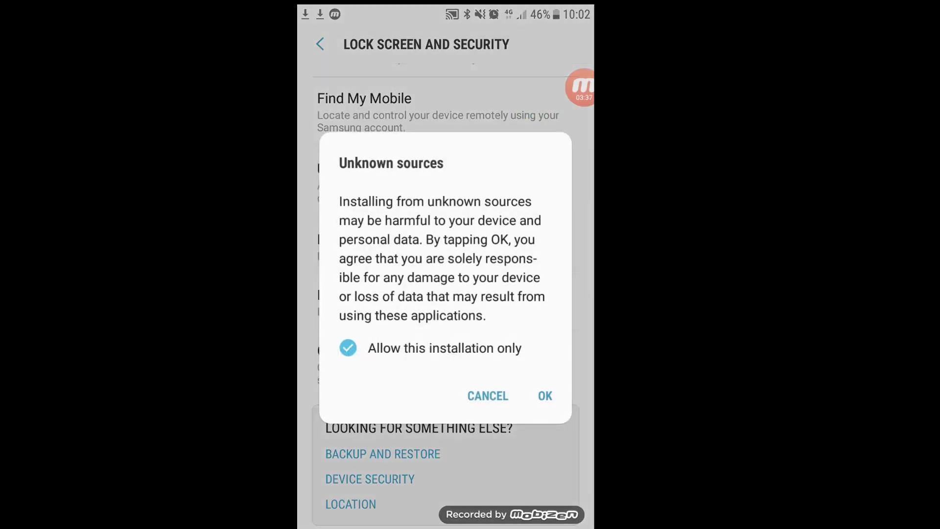
pyautogui.click(545, 395)
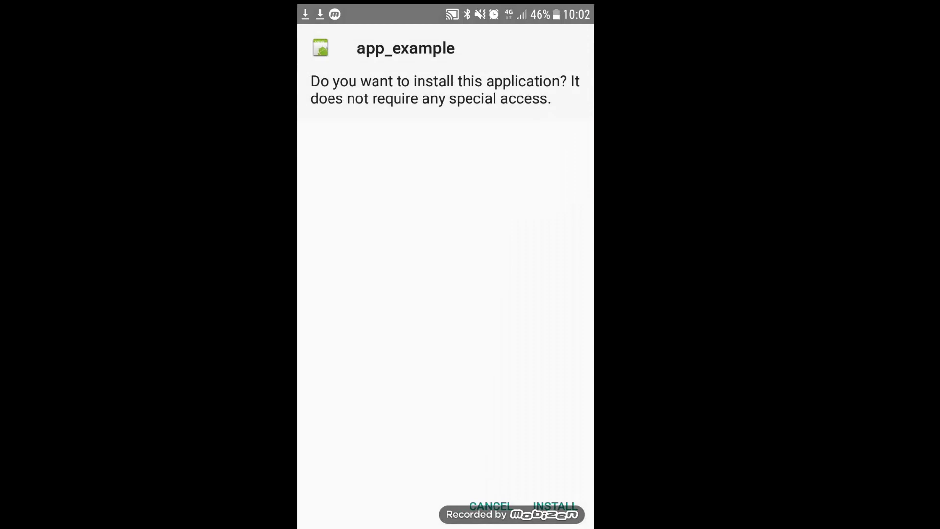
# Step: Install app_example anyway past the Play Protect warning, then finish with DONE
pyautogui.click(554, 507)
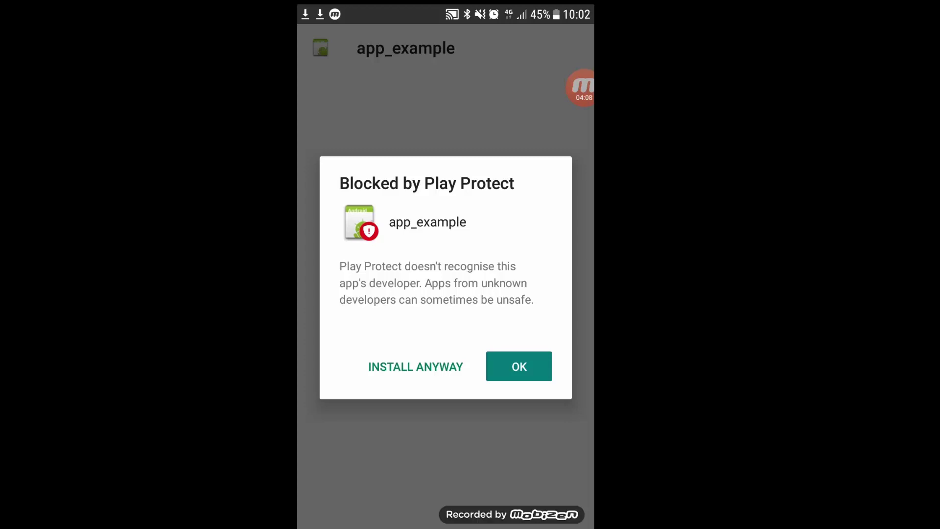
pyautogui.click(415, 367)
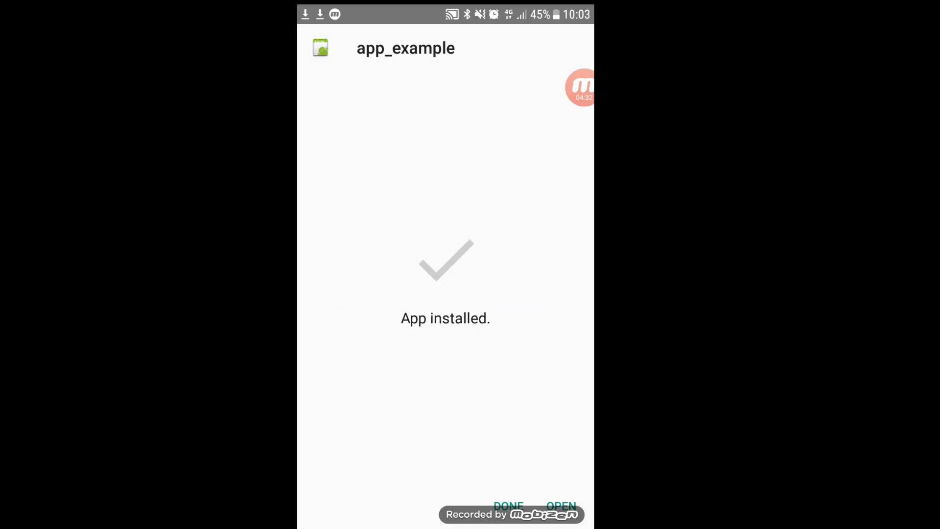
pyautogui.click(509, 506)
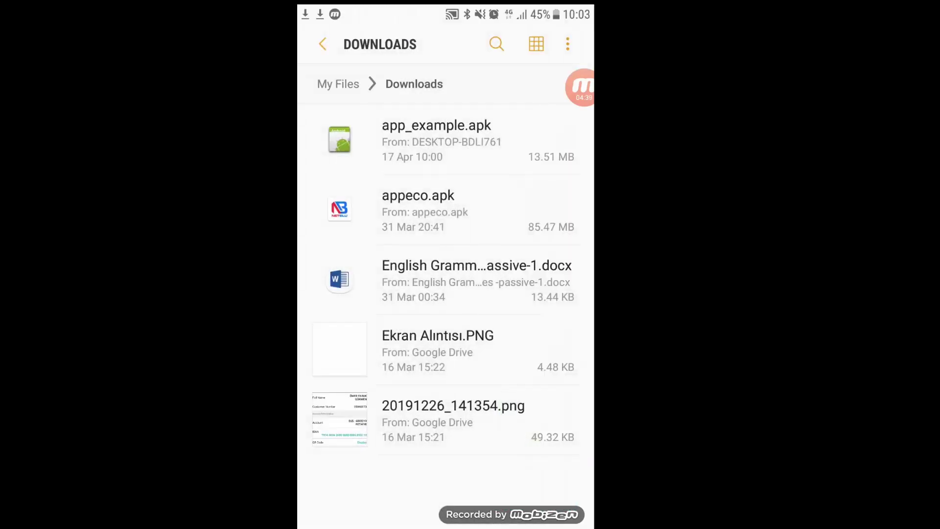
# Step: Go Home, open the app drawer and swipe to its second page showing app_example
pyautogui.press('Home')
pyautogui.click(559, 472)
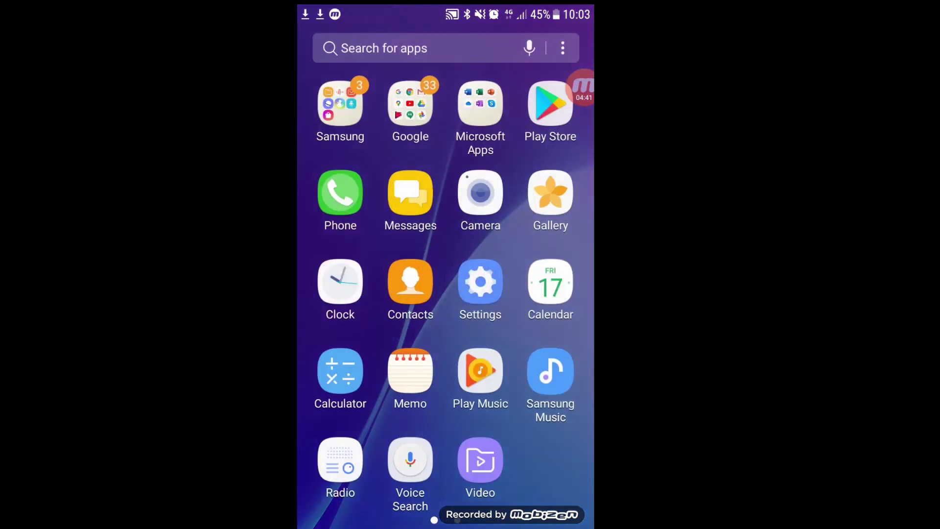
pyautogui.moveTo(544, 295); pyautogui.dragTo(345, 294)
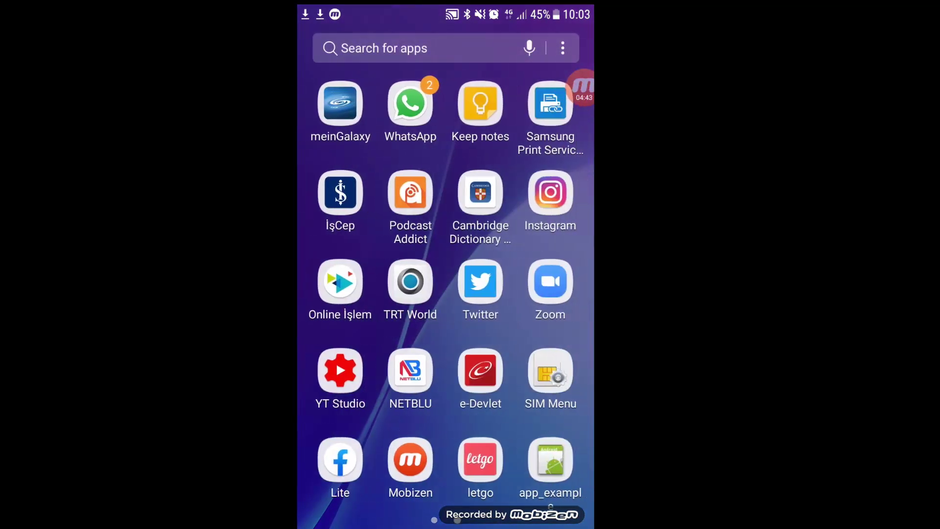